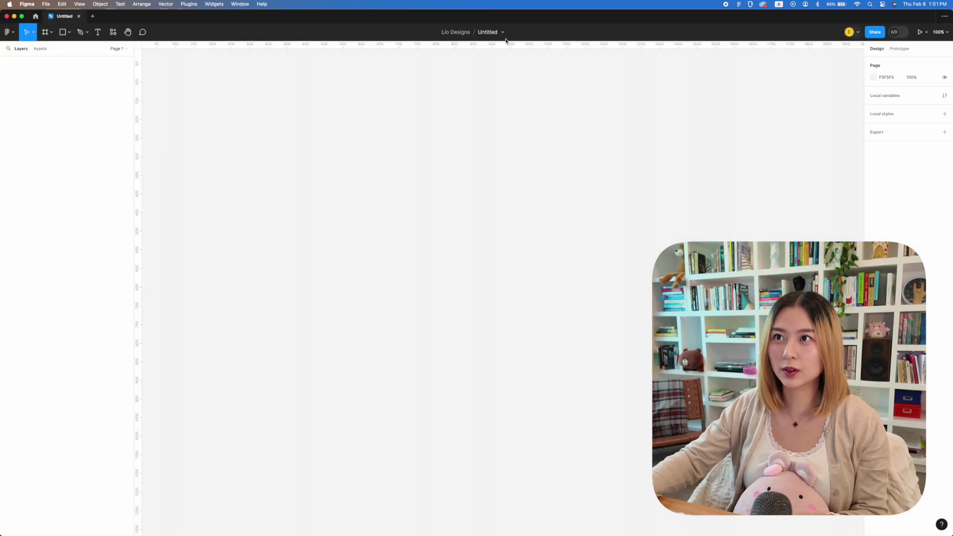
# Step: Rename the file as Engineer Girlfriend 2024
pyautogui.write('Eng')
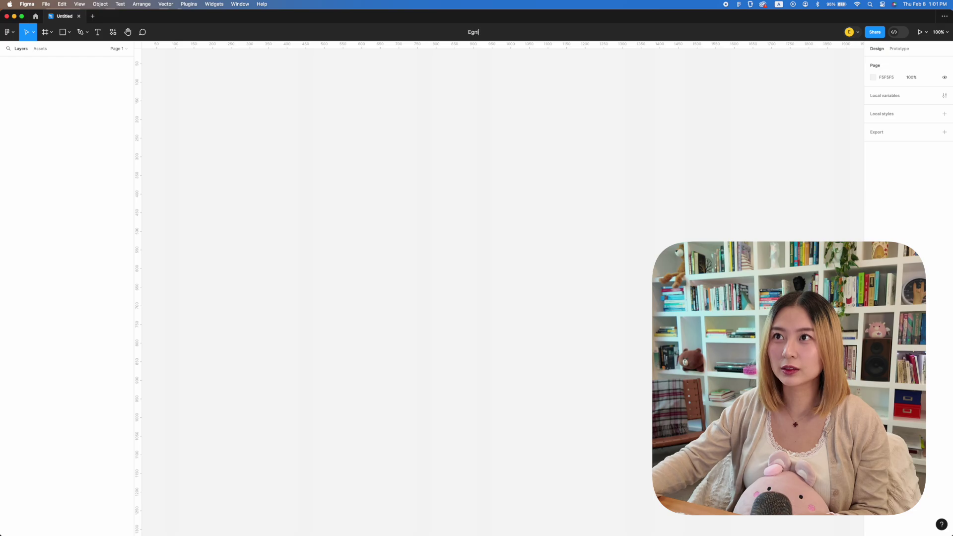
pyautogui.write('ineer Girlfriend 2024')
pyautogui.press('Return')
# Step: Create a phone frame from the iPhone 13 & 14 preset
pyautogui.press('f')
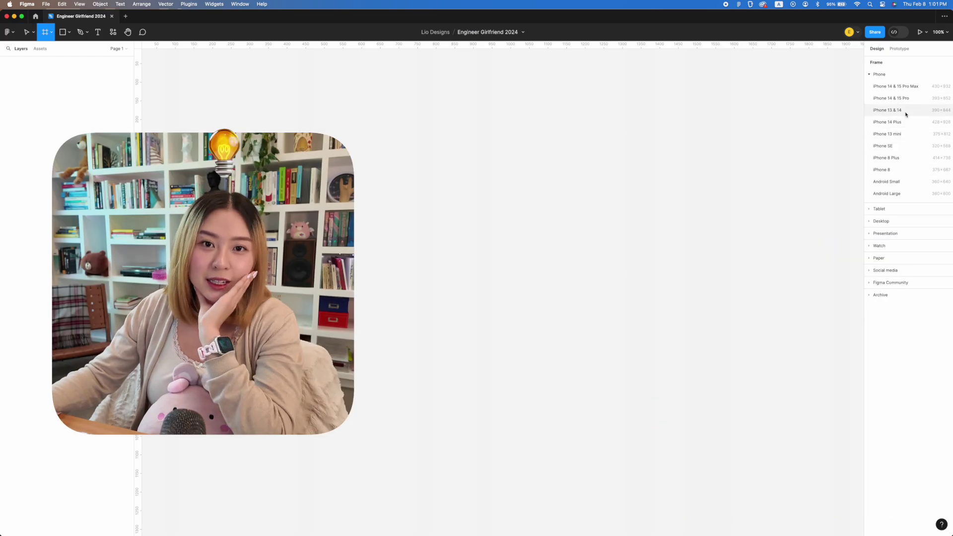
pyautogui.click(887, 110)
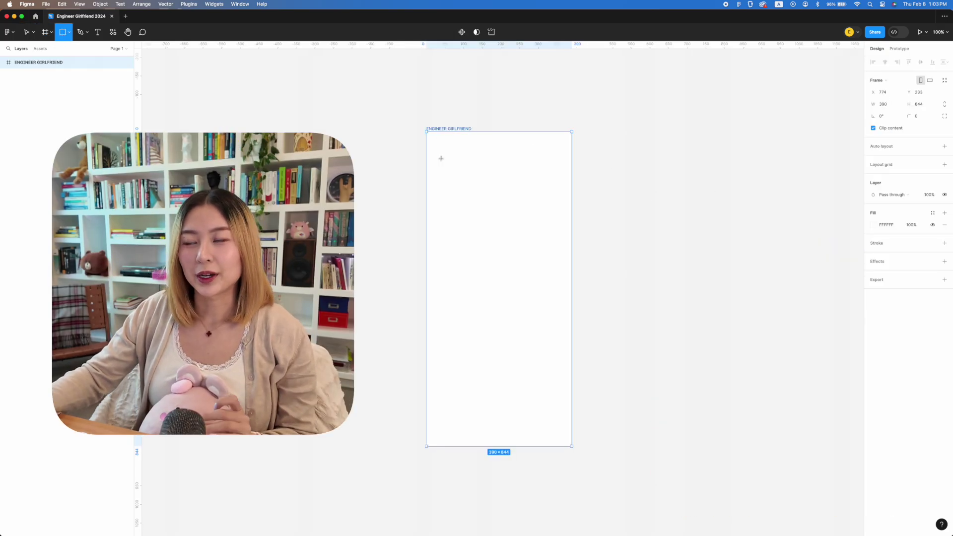
# Step: Draw a square about 90 × 90 near the frame's upper-left corner and copy it into a row of three
pyautogui.moveTo(440, 157); pyautogui.dragTo(475, 190)
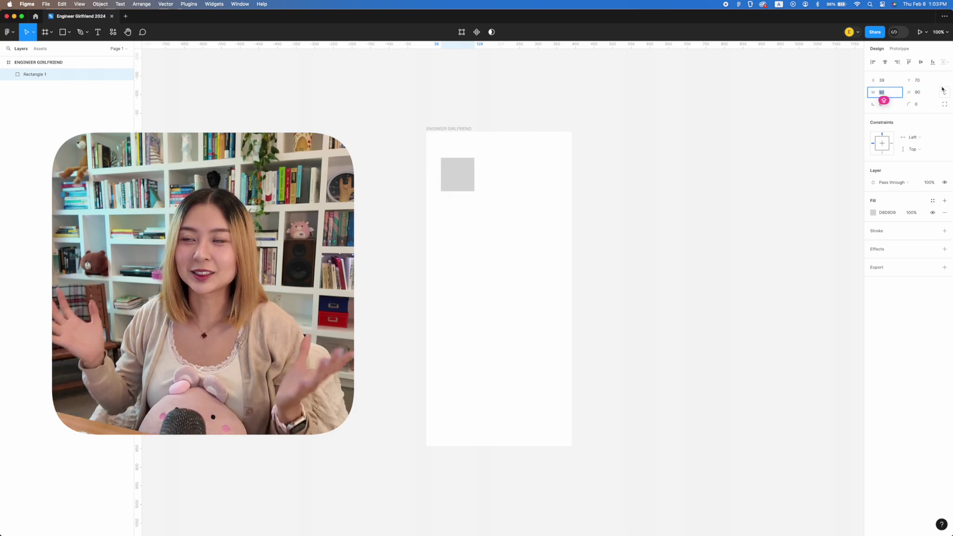
pyautogui.keyDown('alt'); pyautogui.moveTo(466, 187); pyautogui.dragTo(507, 187); pyautogui.keyUp('alt')
pyautogui.press('super+d')
pyautogui.press('super+a')
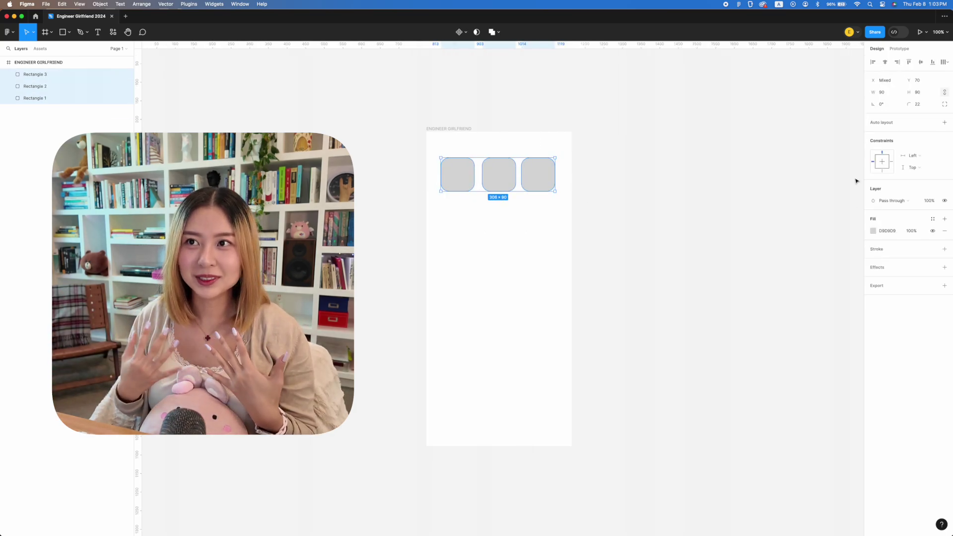
# Step: Wrap the three squares in auto layout and shrink each one to 66 × 66
pyautogui.hotkey('shift', 'a')
pyautogui.press('Return')
pyautogui.click(881, 92)
pyautogui.write('70')
pyautogui.press('Return')
pyautogui.press('Down')
pyautogui.press('Down')
pyautogui.press('Down')
pyautogui.click(550, 159)
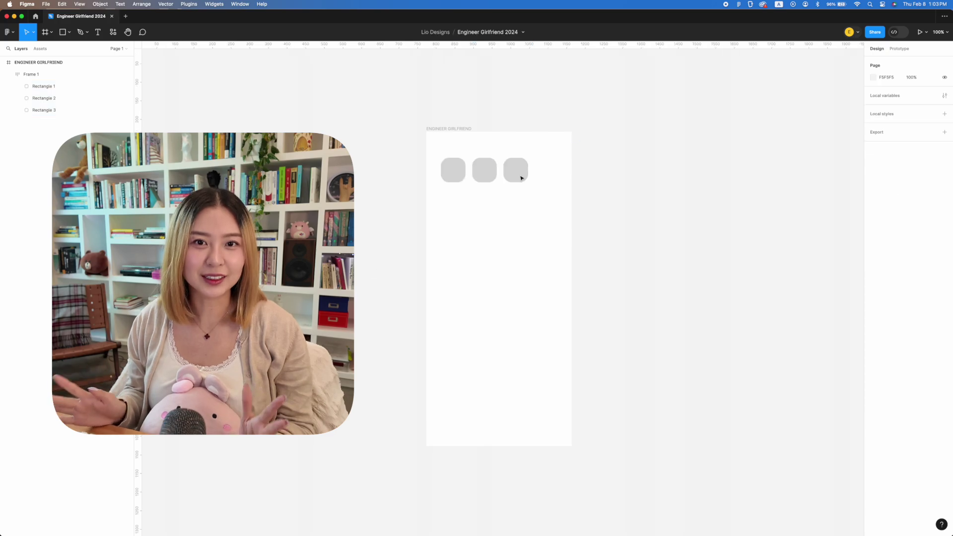
# Step: Add a fourth square to the row and duplicate the row downward into three rows
pyautogui.doubleClick(517, 169)
pyautogui.press('super+d')
pyautogui.click(438, 170)
pyautogui.keyDown('alt'); pyautogui.moveTo(517, 172); pyautogui.dragTo(517, 243); pyautogui.keyUp('alt')
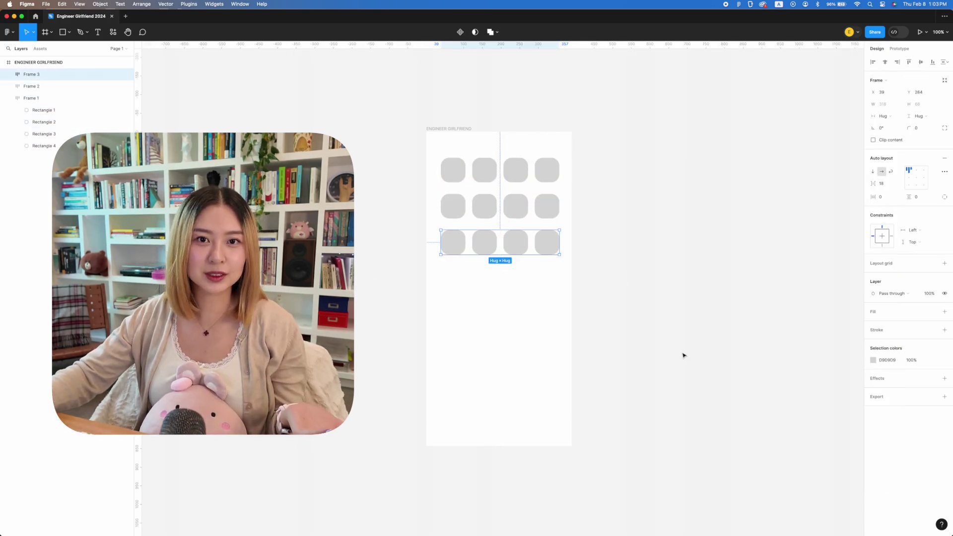
# Step: Ungroup the three auto layout rows of squares
pyautogui.doubleClick(465, 177)
pyautogui.click(468, 176)
pyautogui.keyDown('shift'); pyautogui.click(493, 210); pyautogui.keyUp('shift')
pyautogui.keyDown('shift'); pyautogui.click(491, 243); pyautogui.keyUp('shift')
pyautogui.press('super+shift+g')
pyautogui.press('Escape')
# Step: Delete three squares of the upper-left two-by-two block and enlarge the remaining one to span both rows
pyautogui.click(455, 172)
pyautogui.click(484, 174)
pyautogui.keyDown('shift'); pyautogui.click(486, 211); pyautogui.keyUp('shift')
pyautogui.keyDown('shift'); pyautogui.click(456, 206); pyautogui.keyUp('shift')
pyautogui.press('BackSpace')
pyautogui.click(458, 174)
# Step: Wrap the two pairs of small squares beside the large one in separate auto layouts
pyautogui.moveTo(465, 183); pyautogui.dragTo(556, 174)
pyautogui.hotkey('shift', 'a')
pyautogui.moveTo(499, 201); pyautogui.dragTo(566, 210)
pyautogui.hotkey('shift', 'a')
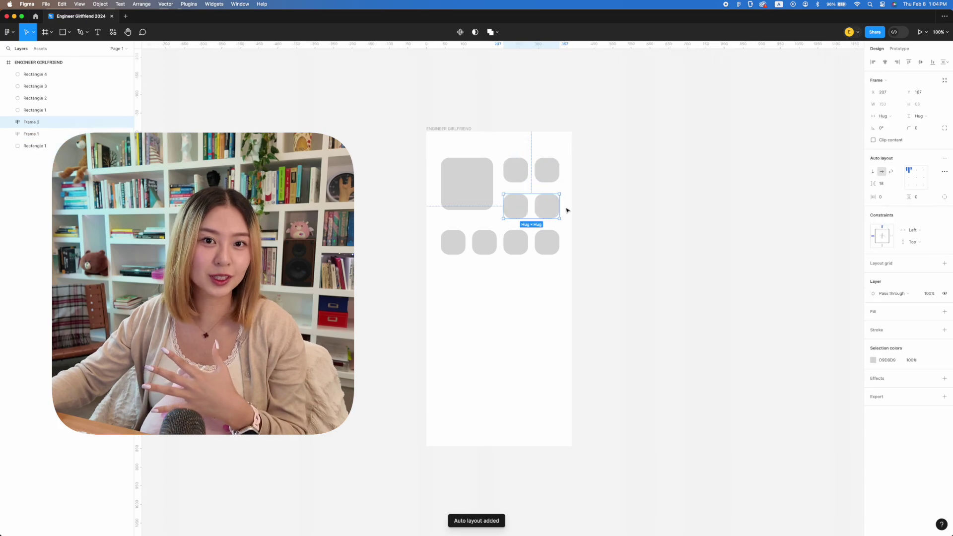
# Step: Combine the large square and the stacked small pairs in one auto layout block of matching height
pyautogui.keyDown('shift'); pyautogui.click(471, 191); pyautogui.keyUp('shift')
pyautogui.hotkey('shift', 'a')
pyautogui.doubleClick(471, 191)
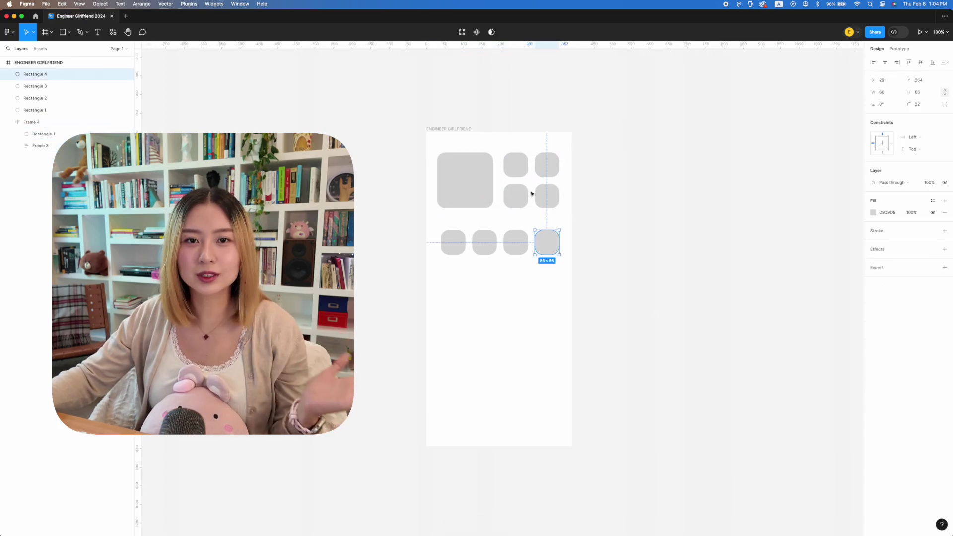
pyautogui.doubleClick(542, 196)
pyautogui.press('Return')
pyautogui.press('Return')
# Step: Set the corner radius of the lower row's squares to 18 and of the large square to 36
pyautogui.moveTo(435, 263); pyautogui.dragTo(545, 240)
pyautogui.click(921, 104)
pyautogui.write('18')
pyautogui.press('Return')
pyautogui.click(465, 180)
pyautogui.click(918, 116)
pyautogui.write('36')
pyautogui.press('super+z')
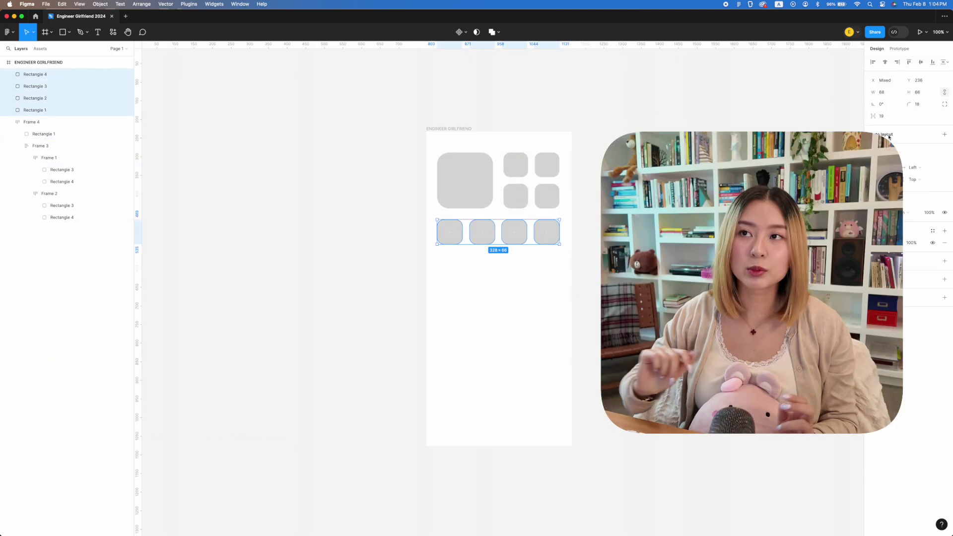
# Step: Wrap the four lower squares in an auto layout row and set their spacing to Auto
pyautogui.click(529, 230)
pyautogui.moveTo(432, 260); pyautogui.dragTo(579, 234)
pyautogui.hotkey('shift', 'a')
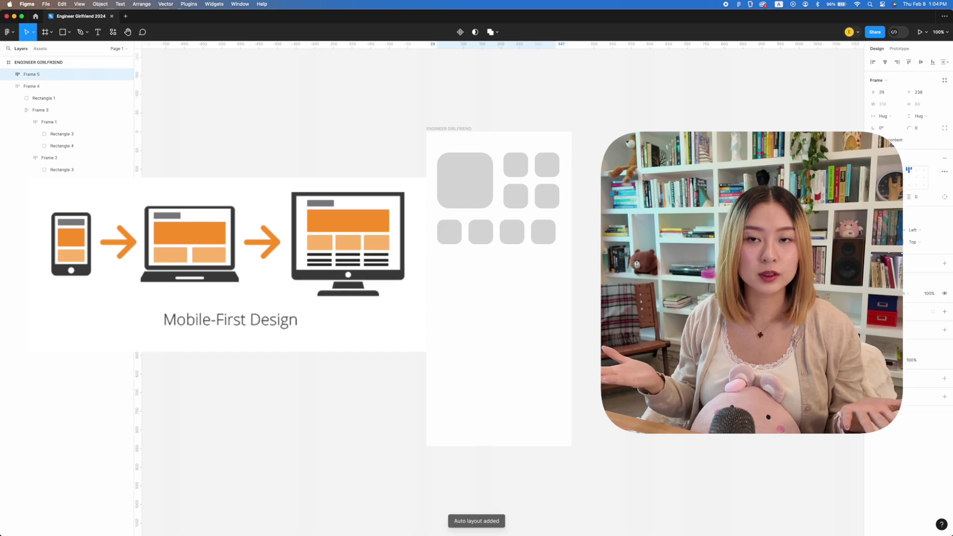
pyautogui.click(896, 184)
pyautogui.click(908, 188)
pyautogui.moveTo(516, 234); pyautogui.dragTo(515, 230)
# Step: Place a full-width rounded rectangle below the four-square row and duplicate that row beneath it
pyautogui.doubleClick(479, 182)
pyautogui.moveTo(479, 183); pyautogui.dragTo(559, 277)
pyautogui.moveTo(500, 233); pyautogui.dragTo(500, 334)
# Step: Combine all the rows in the phone frame into a single vertical auto layout
pyautogui.click(515, 203)
pyautogui.press('super+a')
pyautogui.hotkey('shift', 'a')
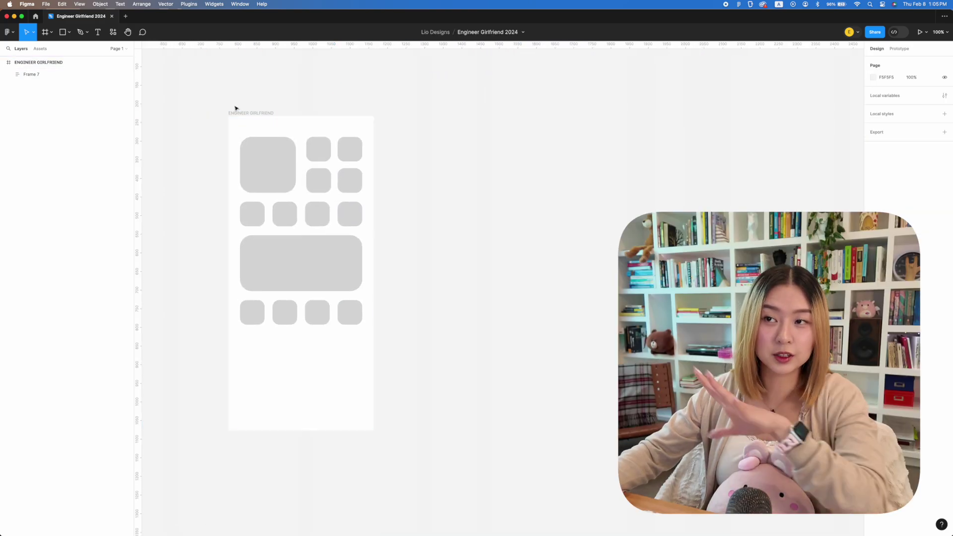
# Step: Duplicate the phone frame and place vertical guides 20 px inside both sides of the copy
pyautogui.press('super+d')
pyautogui.click(162, 59)
pyautogui.hotkey('shift', 'r')
pyautogui.moveTo(139, 80); pyautogui.dragTo(397, 144)
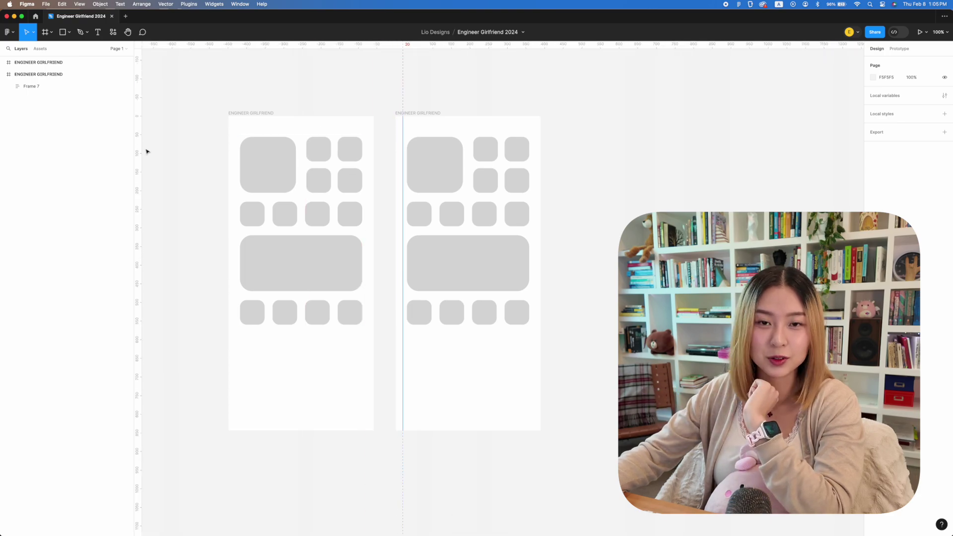
pyautogui.moveTo(535, 168); pyautogui.dragTo(536, 168)
pyautogui.click(415, 144)
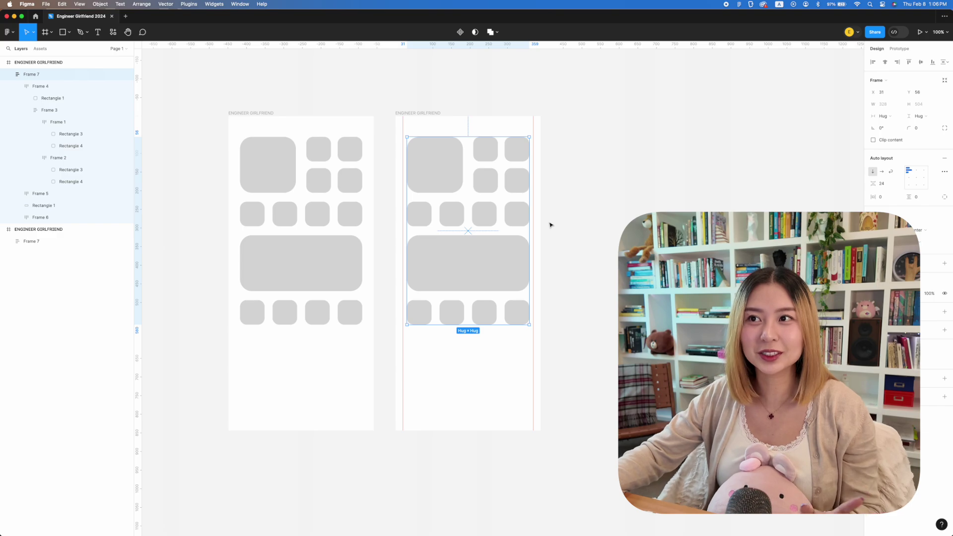
pyautogui.doubleClick(485, 173)
pyautogui.click(695, 183)
pyautogui.doubleClick(463, 177)
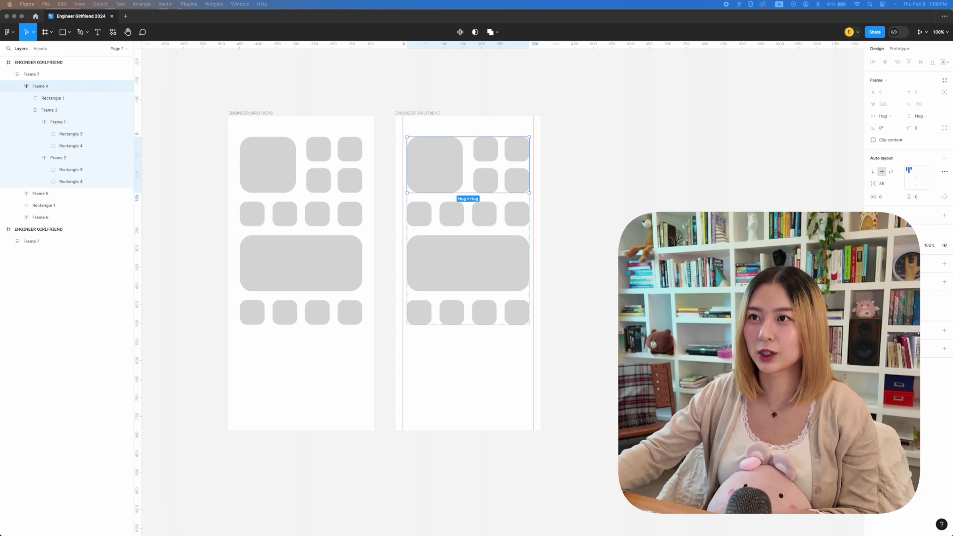
# Step: Paste the engineerGirlfriend portrait onto the canvas and draw a frame about 100 × 57 inside the second phone frame
pyautogui.press('super+v')
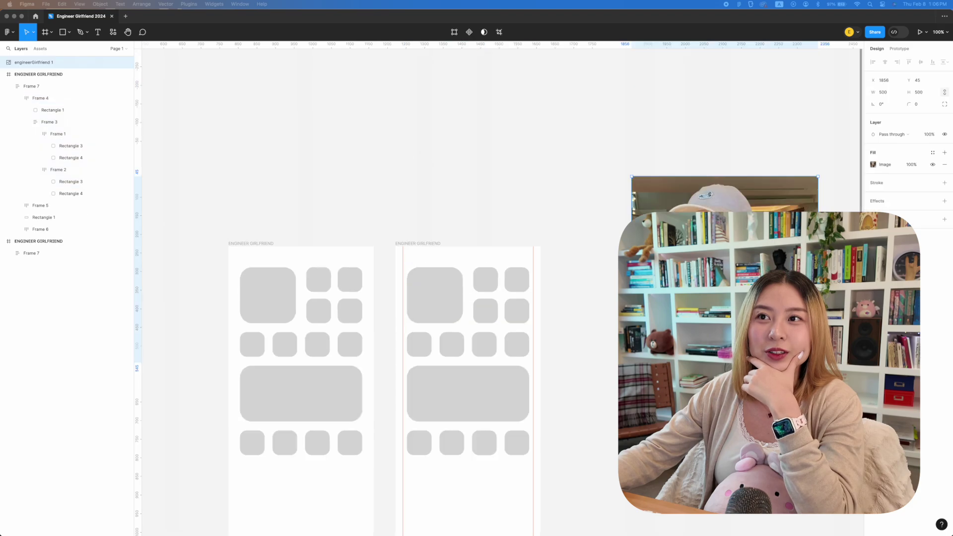
pyautogui.press('f')
pyautogui.moveTo(403, 272); pyautogui.dragTo(440, 293)
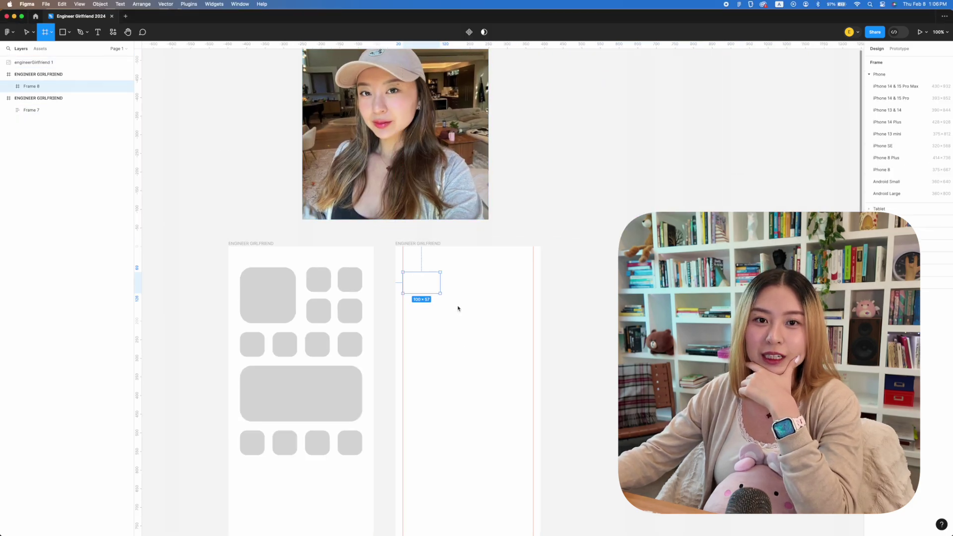
# Step: Paste a copy of the portrait into the second phone frame and fit it into the new inner frame
pyautogui.moveTo(454, 330); pyautogui.dragTo(455, 332)
pyautogui.press('super+v')
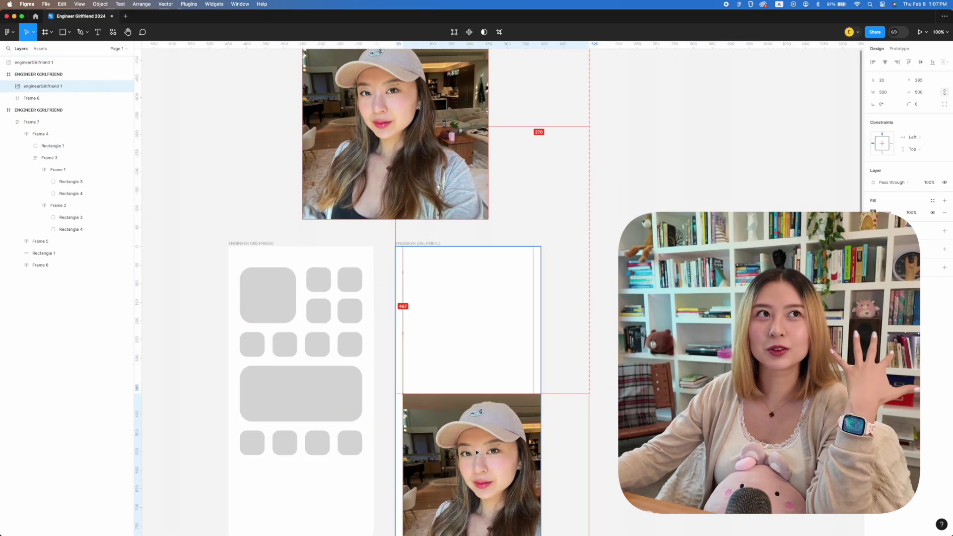
pyautogui.moveTo(474, 469); pyautogui.dragTo(466, 351)
pyautogui.moveTo(589, 458); pyautogui.dragTo(464, 333)
# Step: Change the portrait's horizontal and vertical constraints within its frame
pyautogui.click(912, 137)
pyautogui.click(914, 173)
pyautogui.click(912, 148)
pyautogui.click(914, 185)
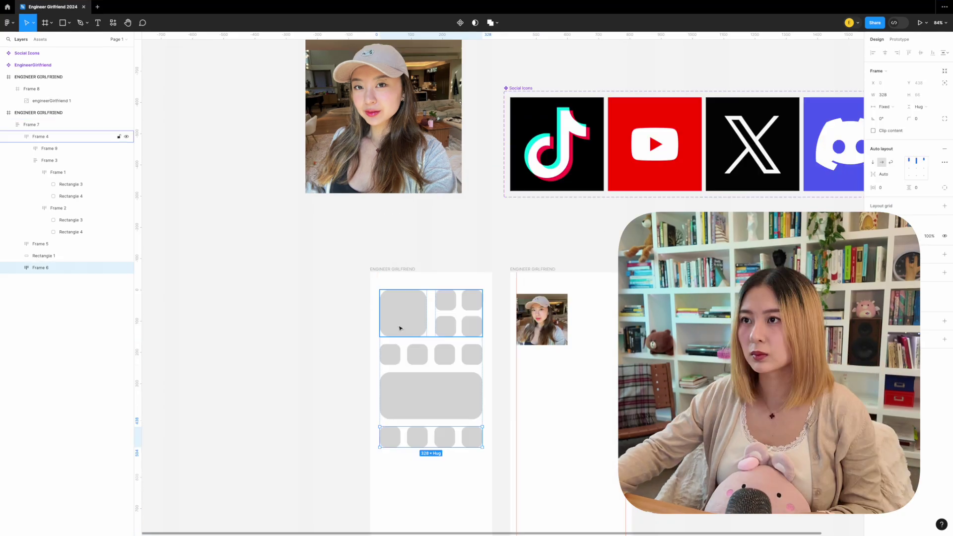
# Step: Add the text labels Socials and About Me at font size 22 beside the wireframe's matching rows
pyautogui.click(296, 350)
pyautogui.write('Socials')
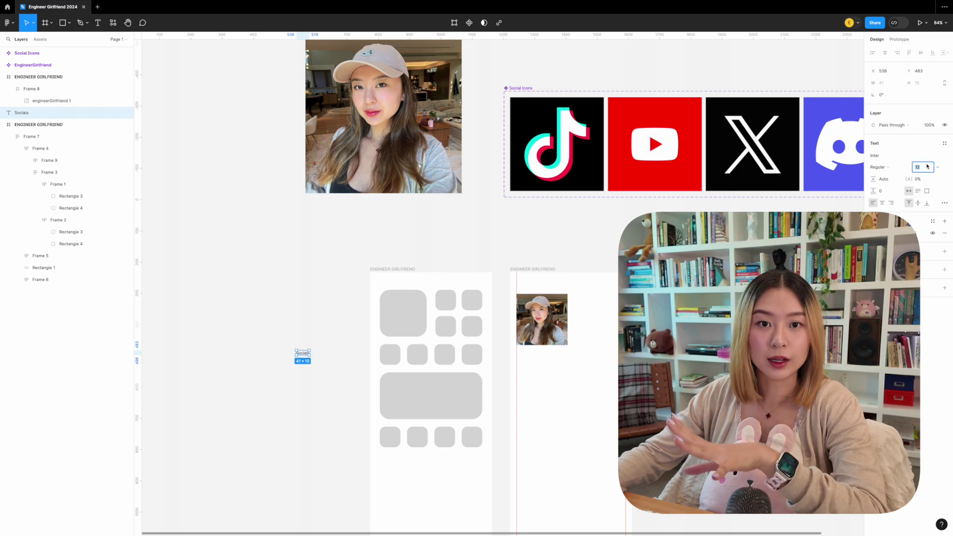
pyautogui.click(337, 357)
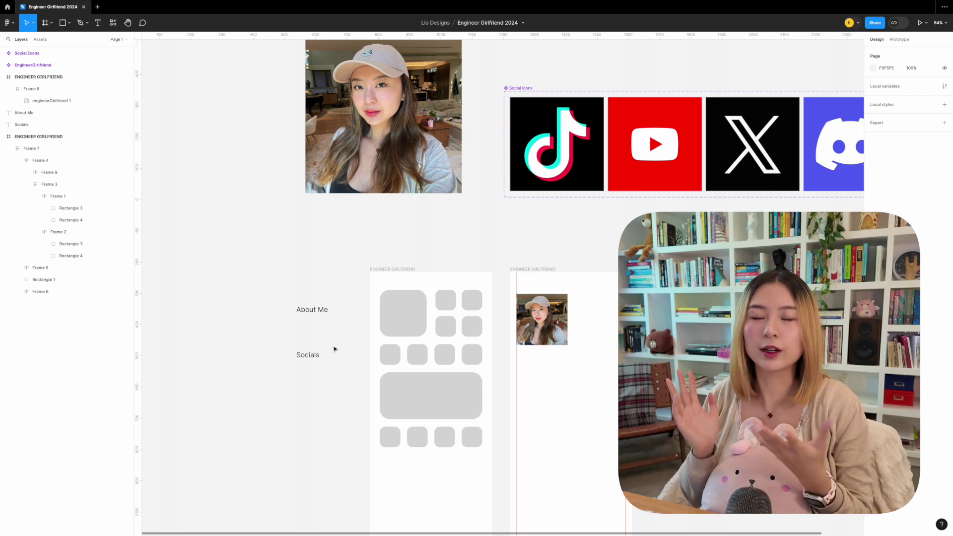
# Step: Duplicate the Socials label below it for the lower rows and rewrite the copies as My Apps and Random Facts
pyautogui.scroll(-2, 431, 362)
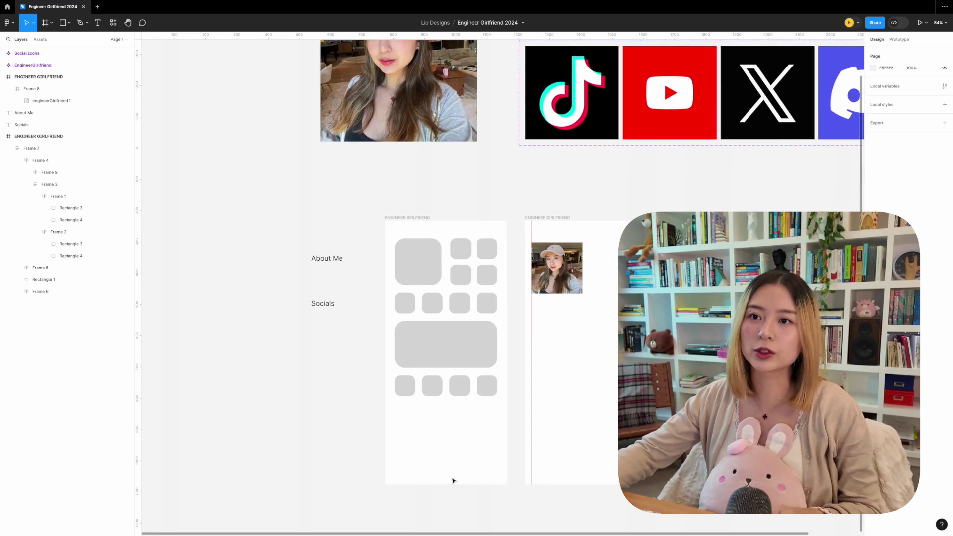
pyautogui.click(317, 257)
pyautogui.moveTo(324, 305); pyautogui.dragTo(322, 331)
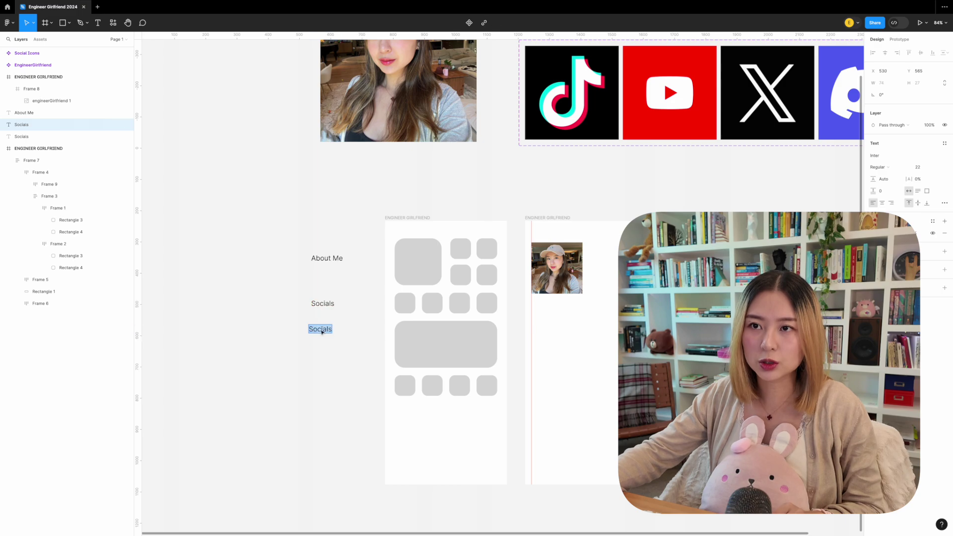
pyautogui.moveTo(326, 331); pyautogui.dragTo(326, 355)
pyautogui.doubleClick(326, 354)
pyautogui.write('Random Facts')
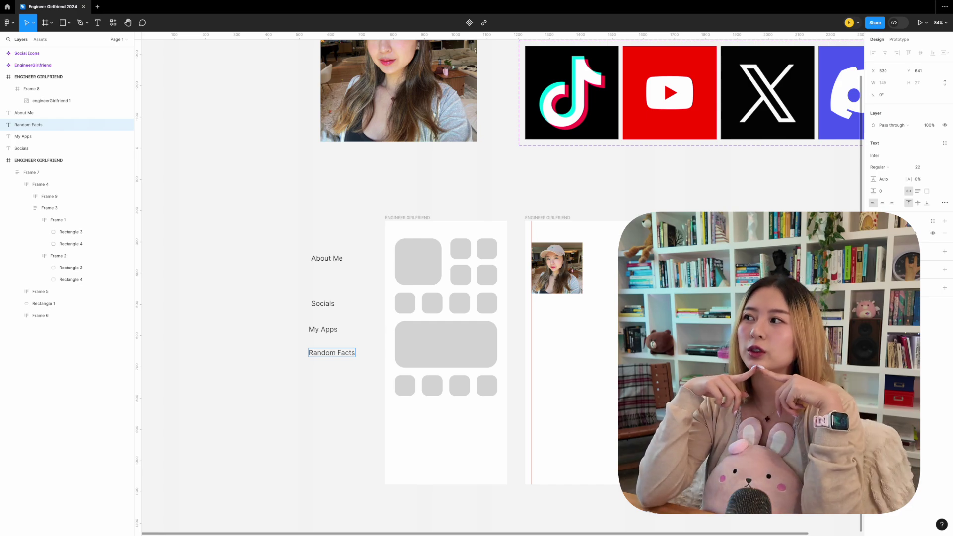
pyautogui.click(328, 330)
pyautogui.click(461, 248)
pyautogui.doubleClick(460, 248)
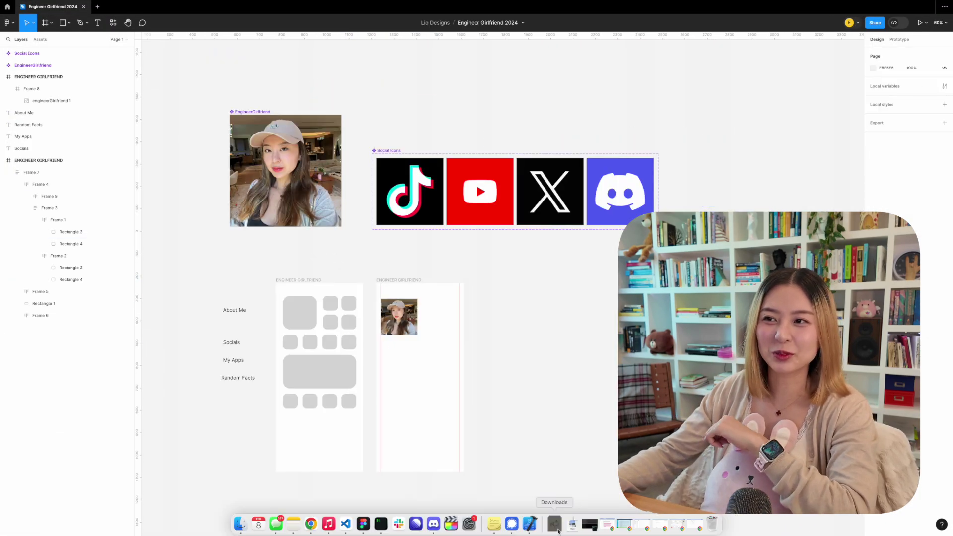
# Step: Import the four app icons from Downloads and combine them in a row as variants of one component set
pyautogui.click(554, 519)
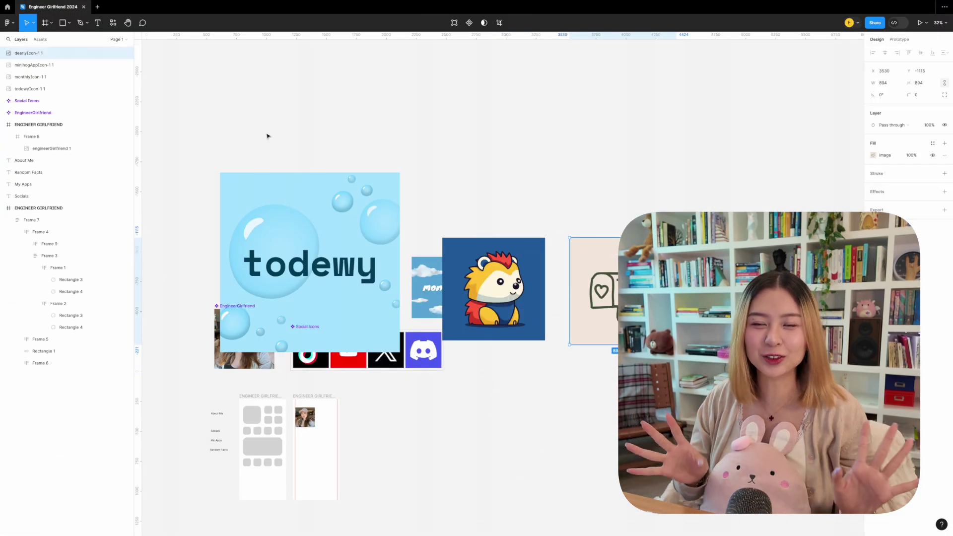
pyautogui.hotkey('shift', 'a')
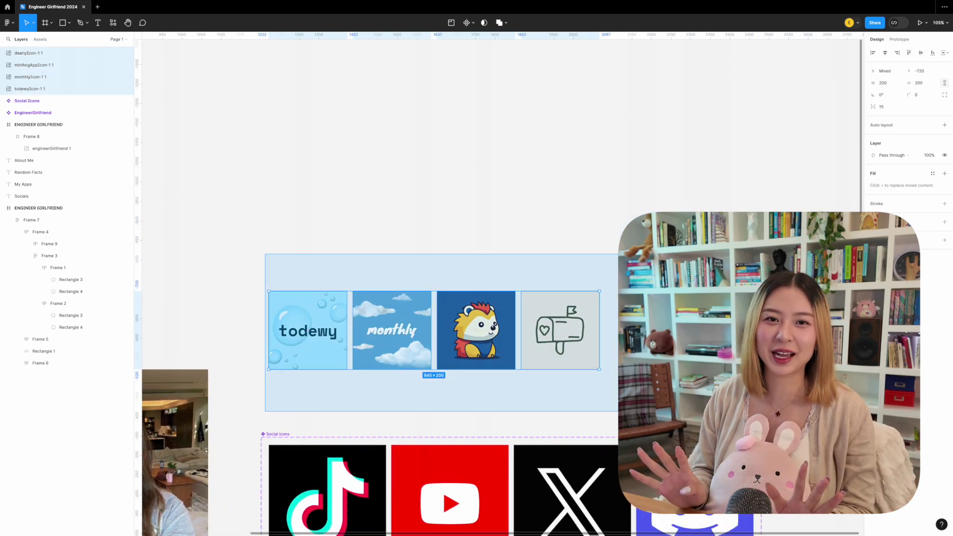
pyautogui.doubleClick(274, 280)
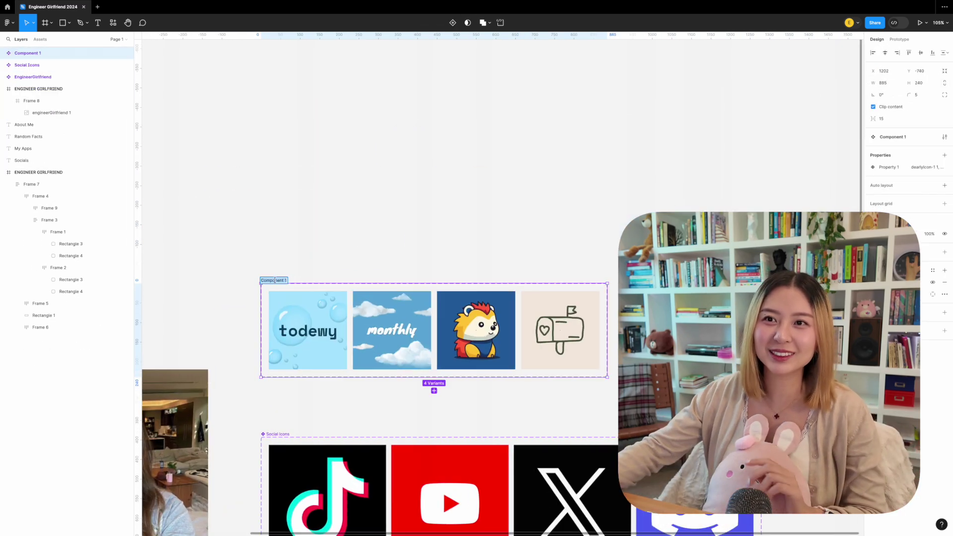
pyautogui.scroll(-5, 317, 406)
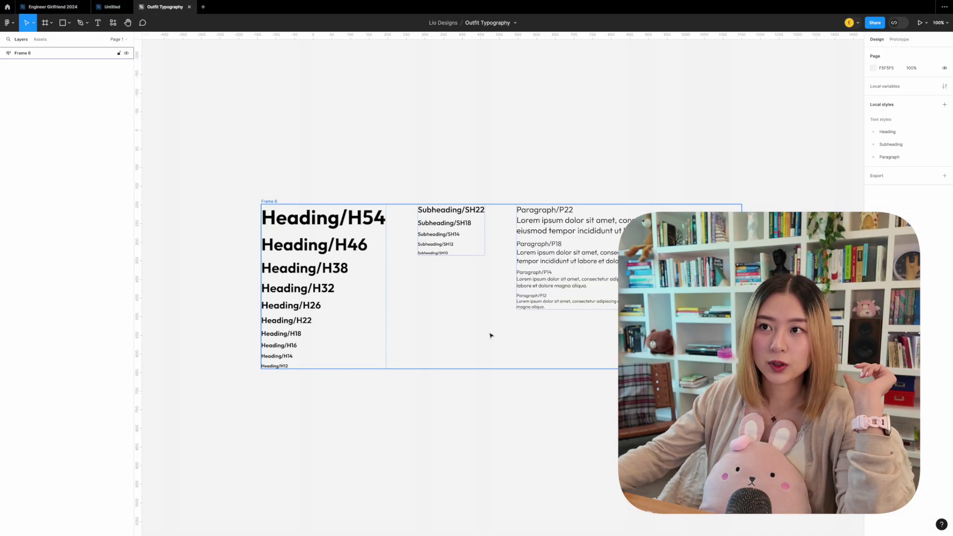
# Step: Copy the whole type scale frame from the Outfit Typography file and paste it into the Untitled file
pyautogui.click(274, 199)
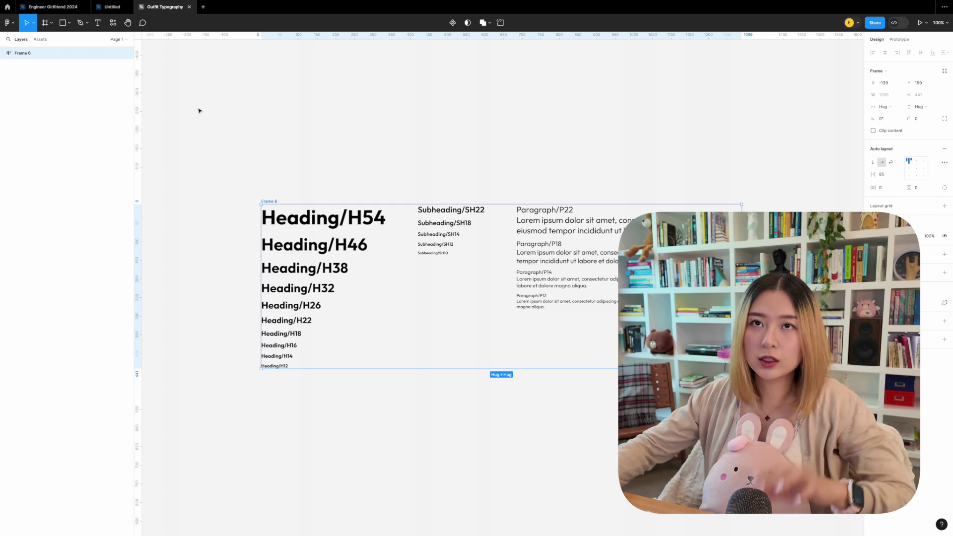
pyautogui.click(106, 8)
pyautogui.press('super+v')
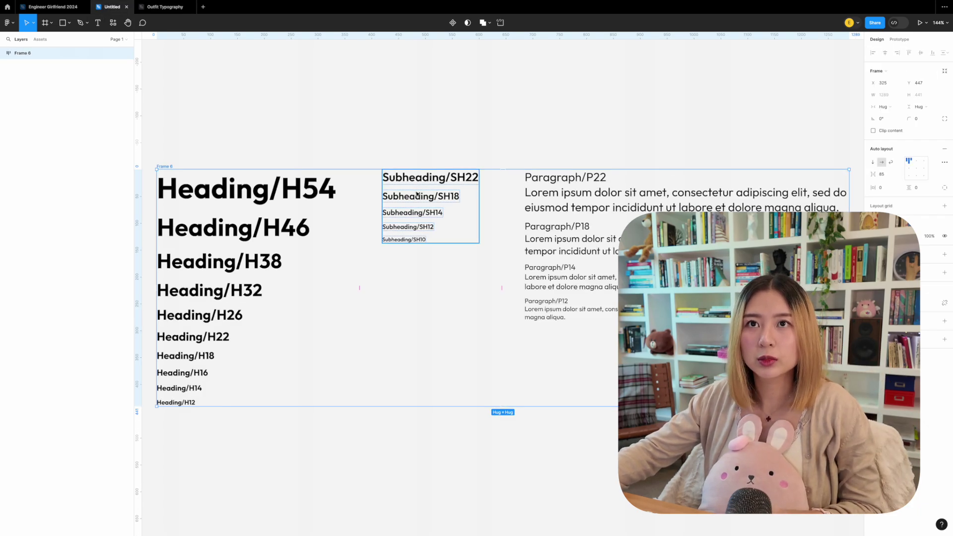
pyautogui.hscroll(-5, 440, 123)
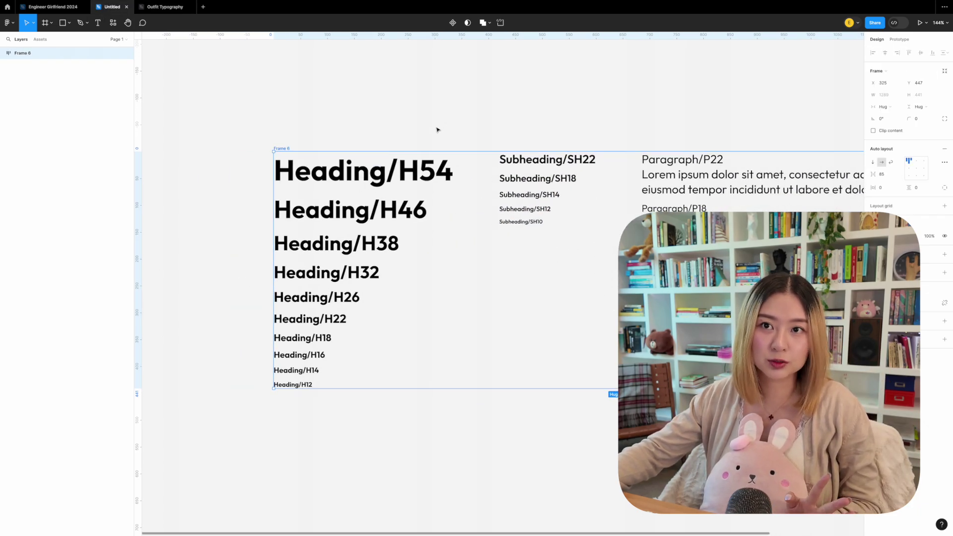
# Step: Inspect the text style applied to the Heading/H46 sample and select the subheading group
pyautogui.click(392, 195)
pyautogui.doubleClick(391, 195)
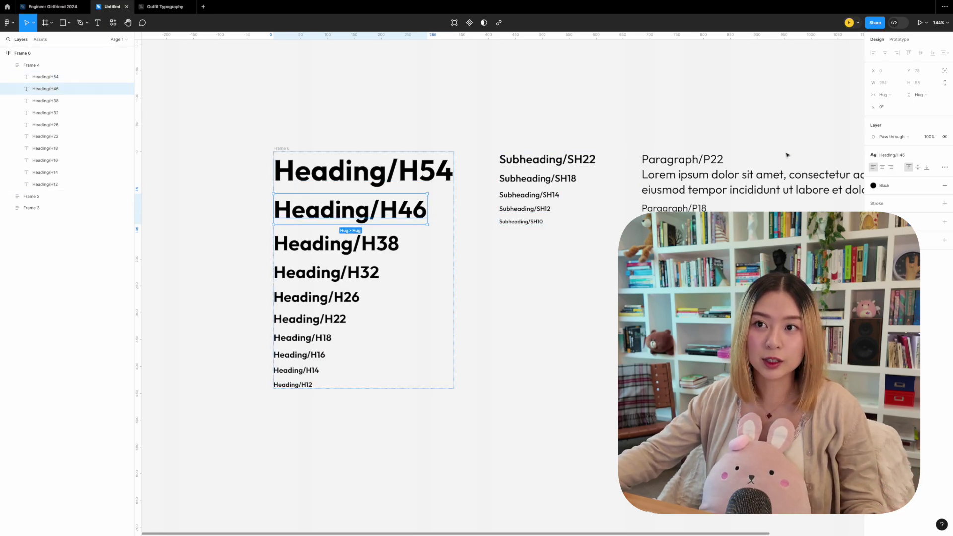
pyautogui.click(883, 155)
pyautogui.press('Escape')
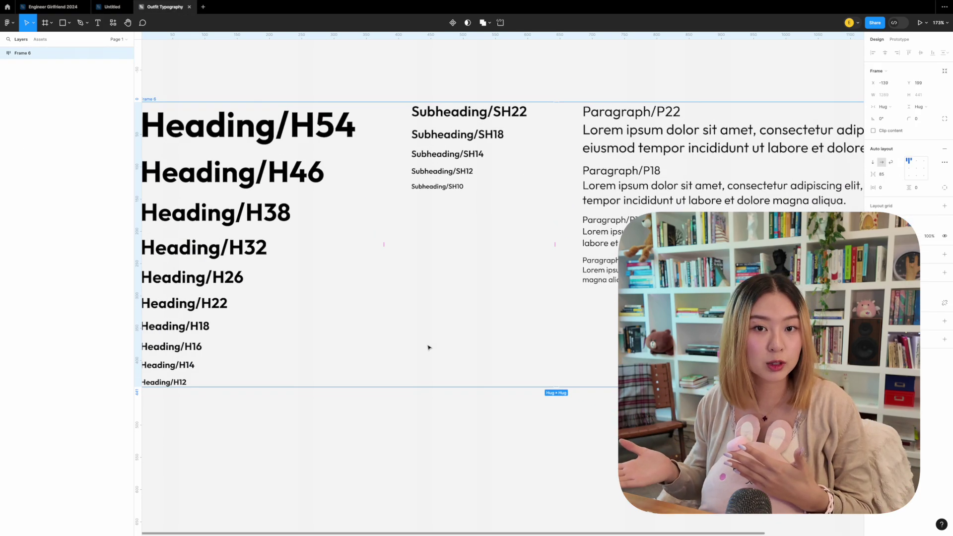
pyautogui.click(441, 323)
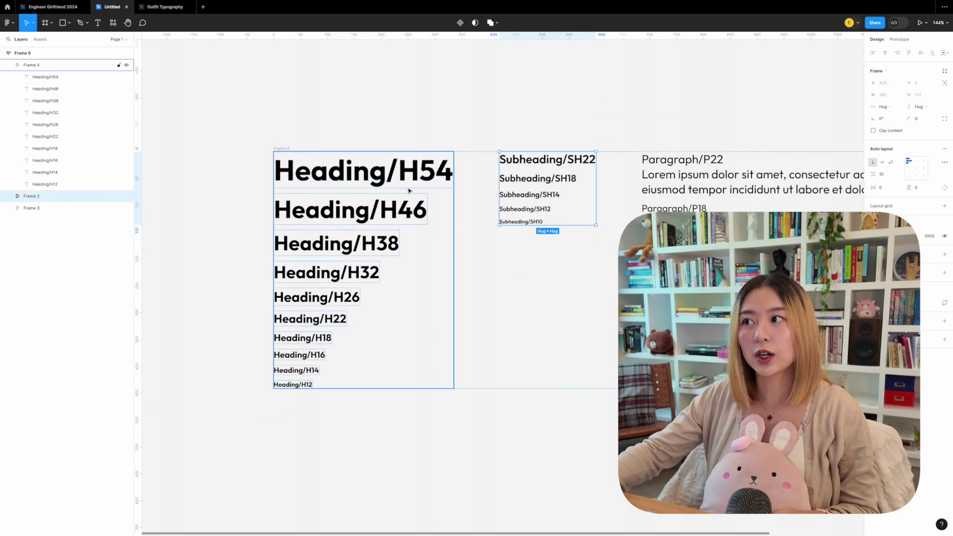
# Step: Switch the font of the Heading/H54 sample to Inconsolata
pyautogui.click(45, 77)
pyautogui.click(32, 196)
pyautogui.doubleClick(363, 171)
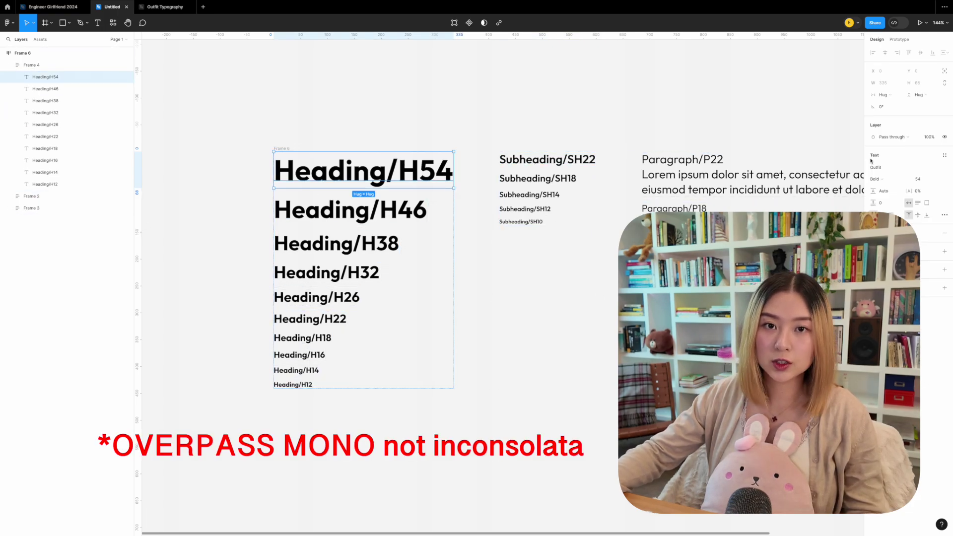
pyautogui.click(883, 168)
pyautogui.write('Inconsolata')
pyautogui.press('Return')
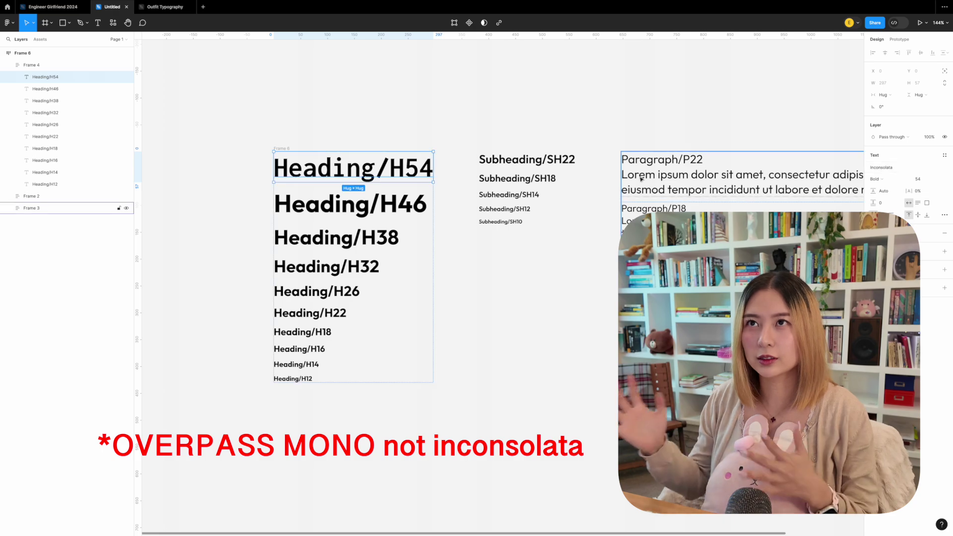
# Step: Try to apply the Subheading/SH10 text style to every sample in the type scale frame
pyautogui.click(381, 216)
pyautogui.keyDown('shift'); pyautogui.click(372, 237); pyautogui.keyUp('shift')
pyautogui.click(362, 168)
pyautogui.click(282, 148)
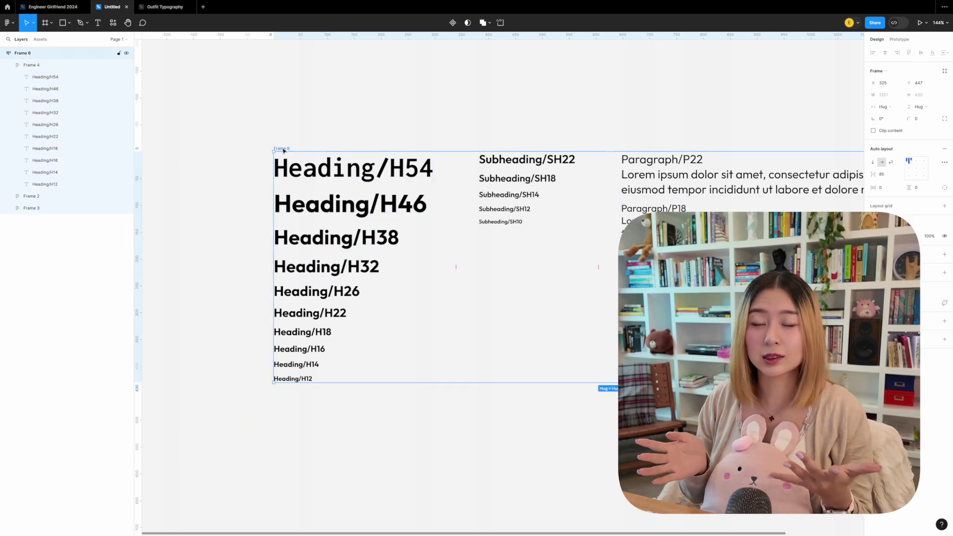
pyautogui.press('Return')
pyautogui.press('Return')
pyautogui.click(933, 173)
pyautogui.click(900, 180)
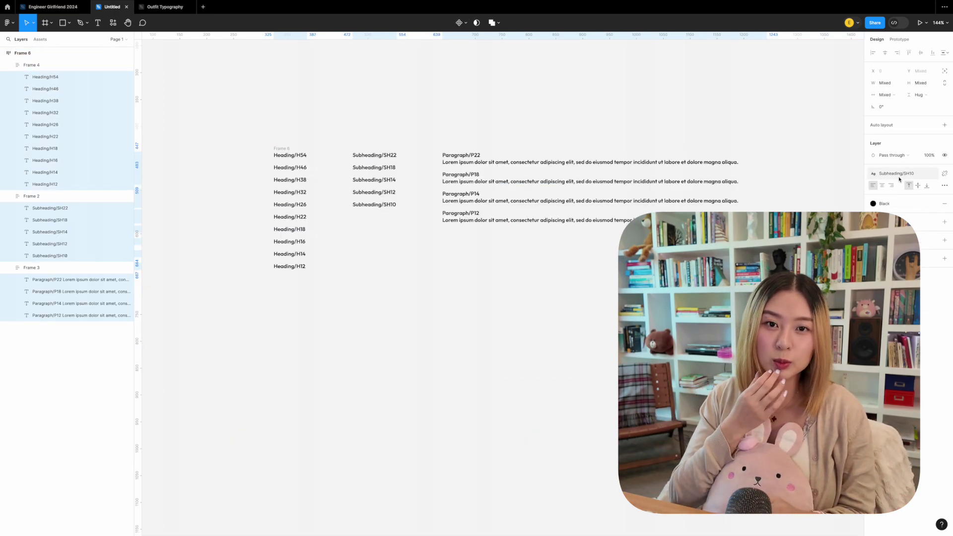
pyautogui.hotkey('ctrl', 'z')
# Step: Give all heading samples the Heading/H12 style, detach it and set their font to Inconsolata
pyautogui.click(933, 174)
pyautogui.click(897, 174)
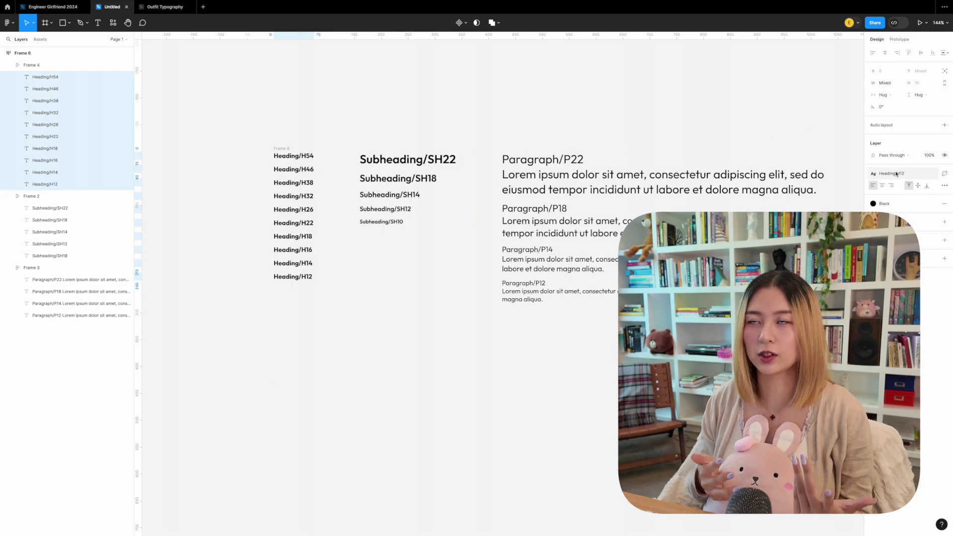
pyautogui.click(945, 173)
pyautogui.click(893, 185)
pyautogui.click(814, 233)
# Step: Duplicate the Heading/H54 sample above the frame and rewrite the copy as engineer girlfriend
pyautogui.scroll(3, 348, 197)
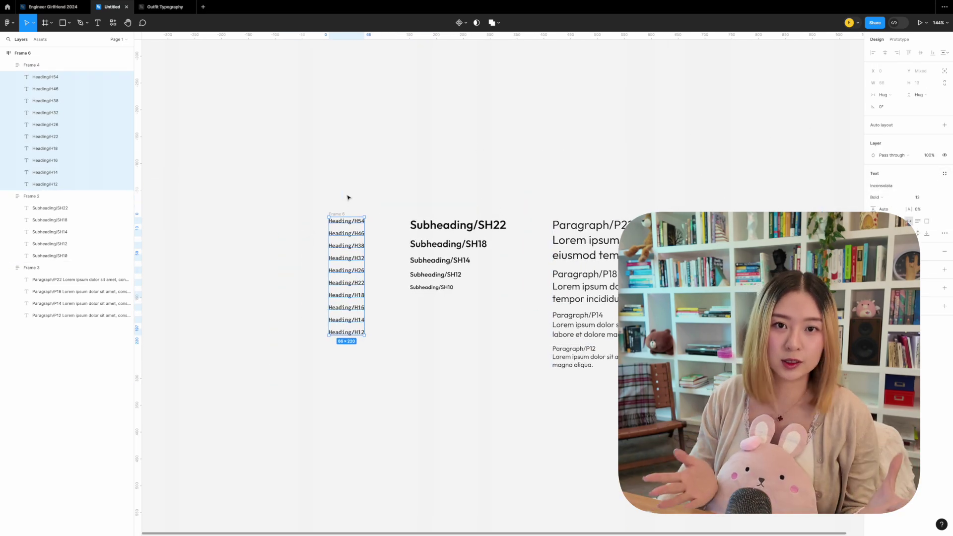
pyautogui.click(338, 220)
pyautogui.scroll(6, 334, 230)
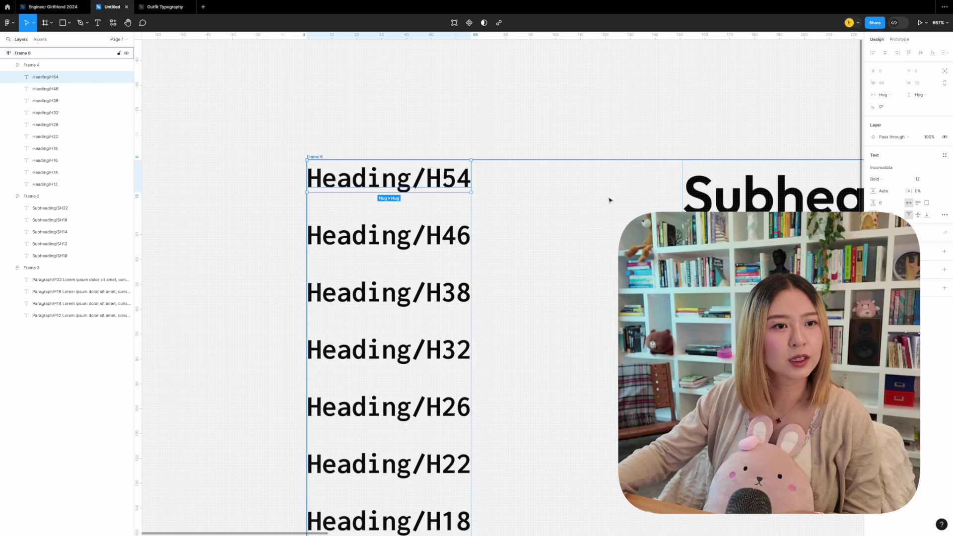
pyautogui.keyDown('alt'); pyautogui.moveTo(403, 176); pyautogui.dragTo(442, 72); pyautogui.keyUp('alt')
pyautogui.doubleClick(443, 72)
pyautogui.write('engineer gi')
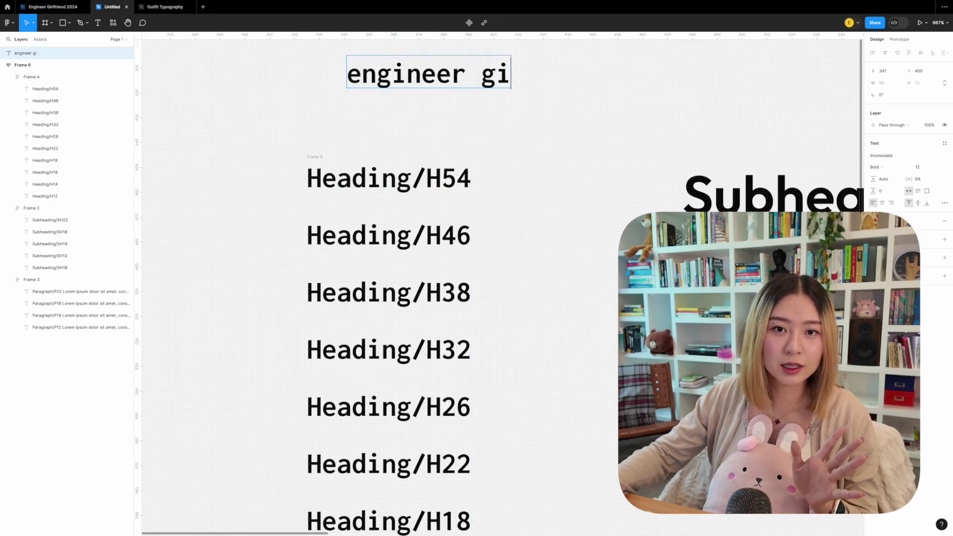
pyautogui.press('Escape')
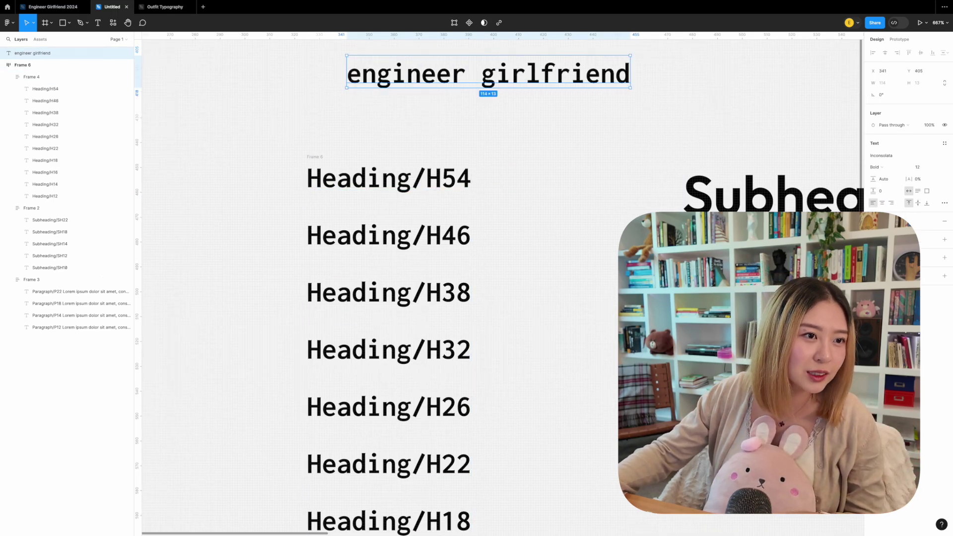
# Step: Set the font of the engineer girlfriend text and of all heading samples to Overpass Mono
pyautogui.click(893, 156)
pyautogui.write('overpass mono')
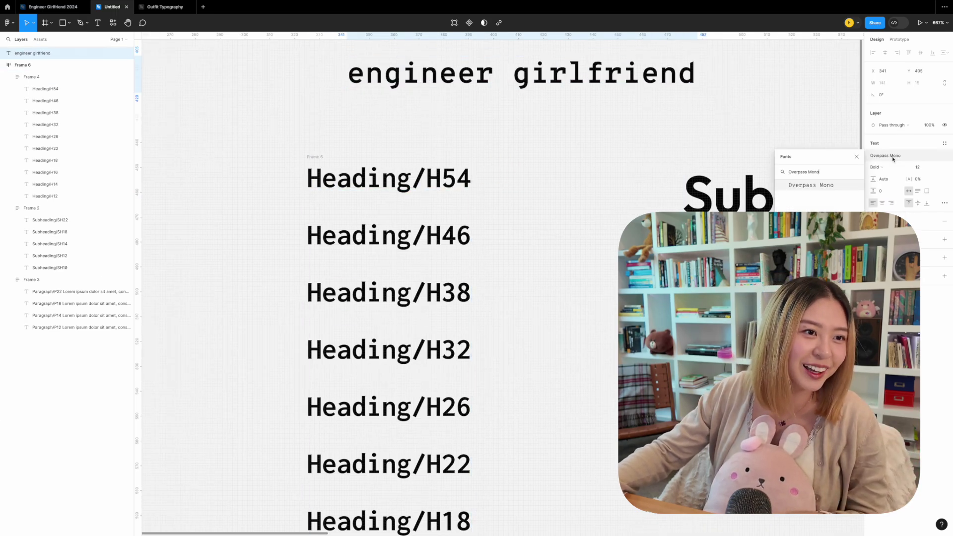
pyautogui.press('Return')
pyautogui.scroll(3, 561, 90)
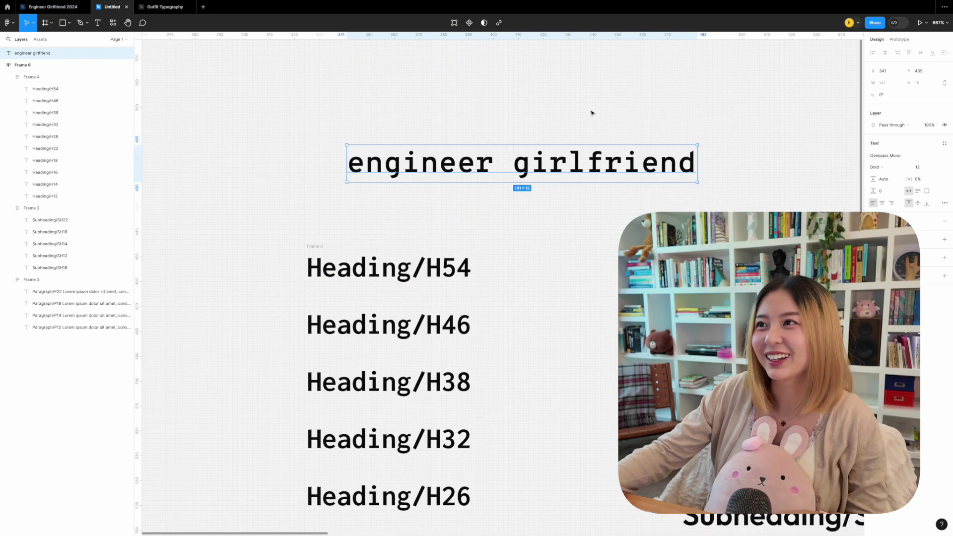
pyautogui.click(407, 257)
pyautogui.press('Return')
pyautogui.click(911, 186)
pyautogui.click(804, 237)
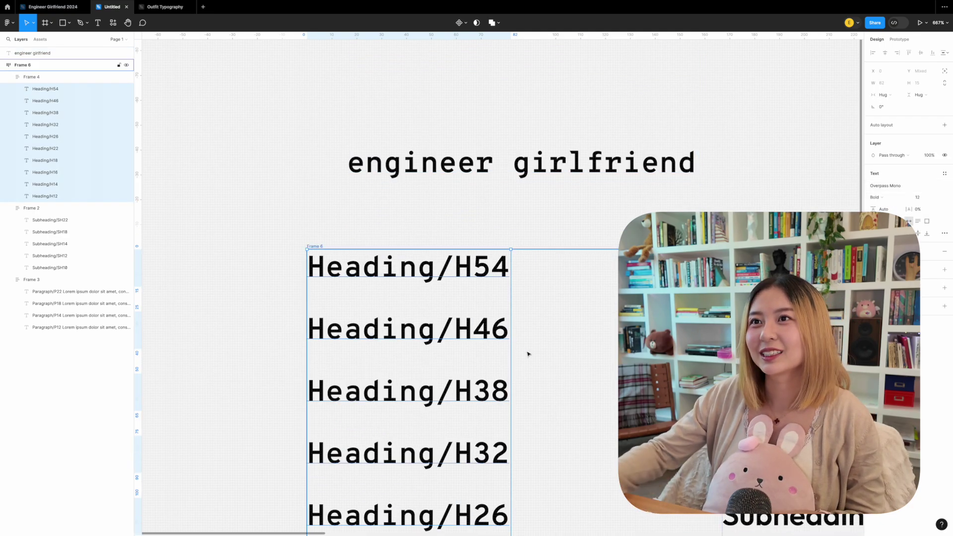
# Step: Examine the letter shapes of the engineer girlfriend text up close to judge the Overpass Mono font
pyautogui.scroll(-3, 527, 353)
pyautogui.scroll(5, 547, 347)
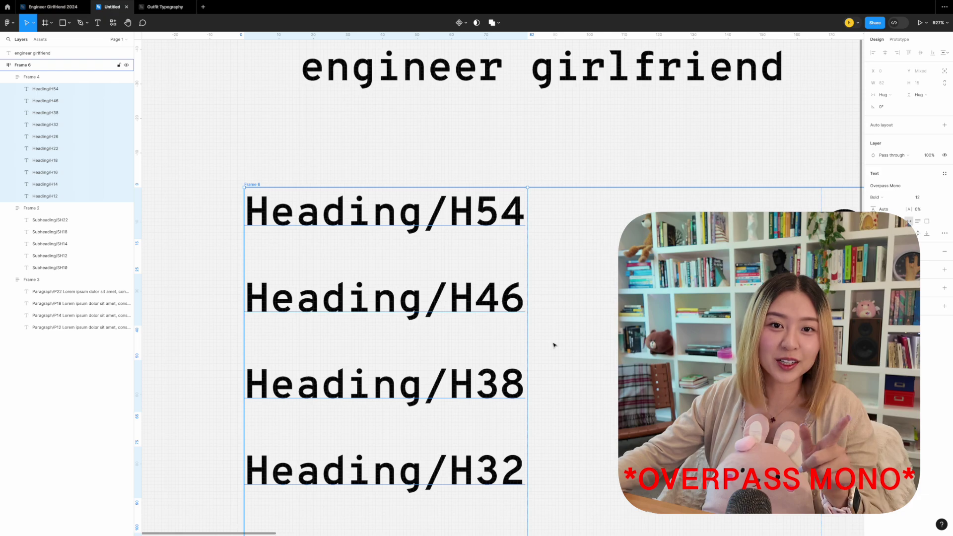
pyautogui.scroll(-3, 554, 345)
pyautogui.scroll(3, 546, 347)
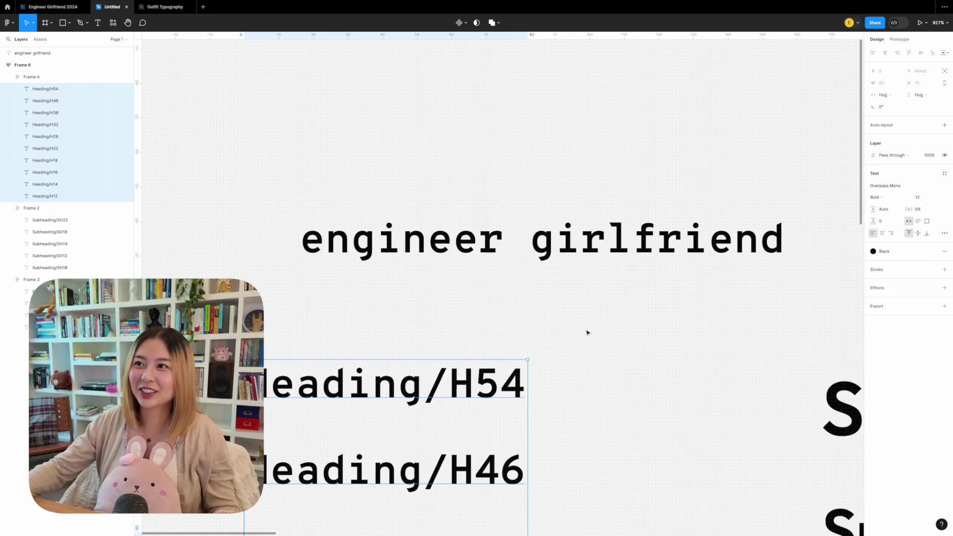
pyautogui.hscroll(5, 587, 332)
pyautogui.scroll(10, 653, 263)
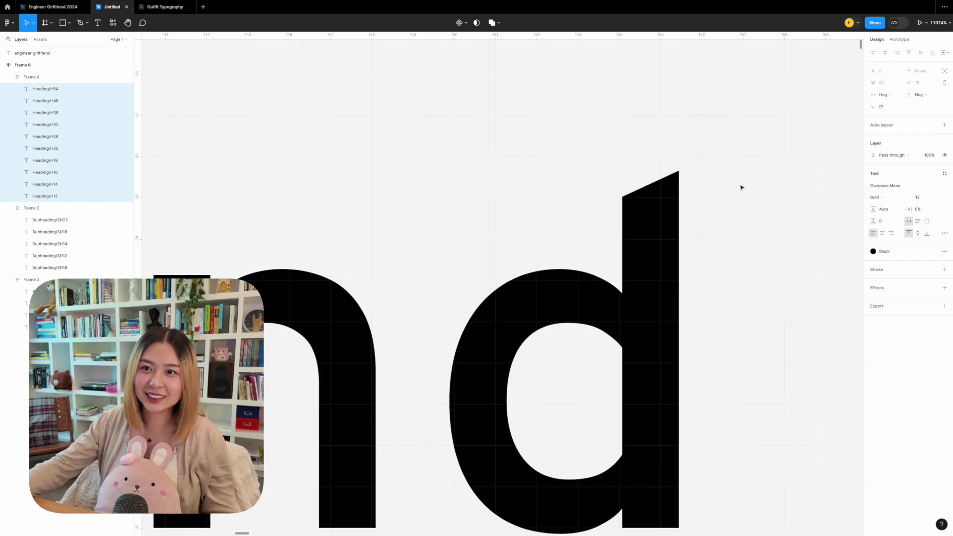
pyautogui.scroll(-5, 740, 187)
pyautogui.hscroll(-5, 634, 251)
pyautogui.scroll(10, 612, 253)
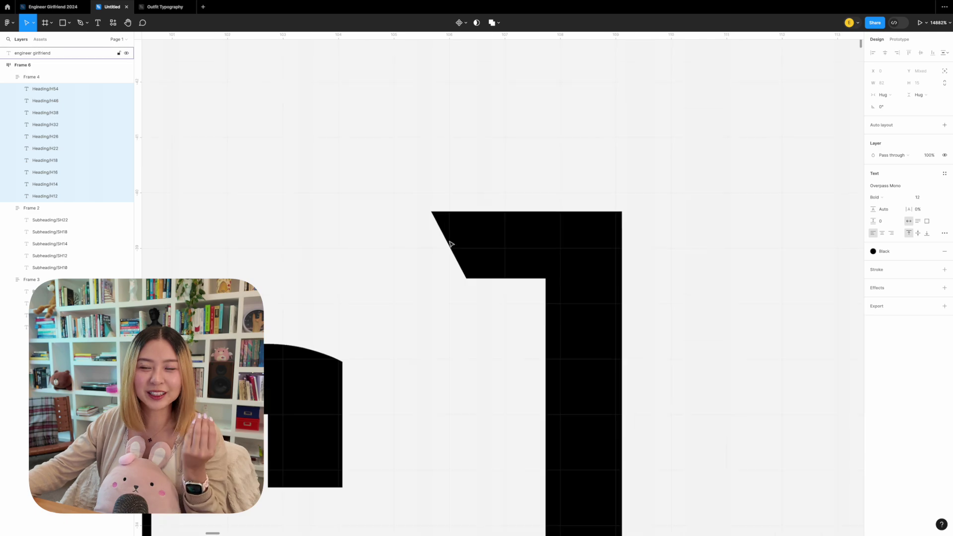
pyautogui.scroll(-5, 446, 238)
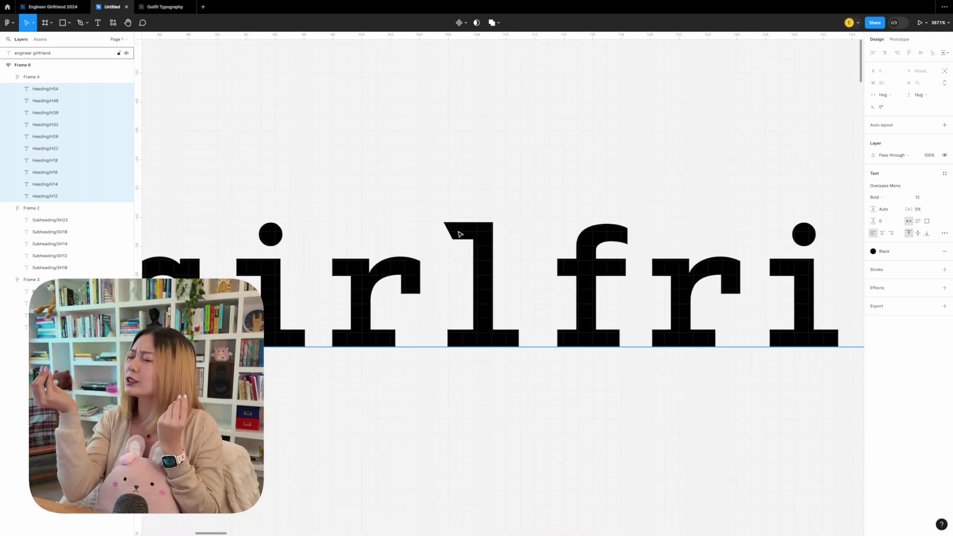
pyautogui.scroll(-5, 568, 347)
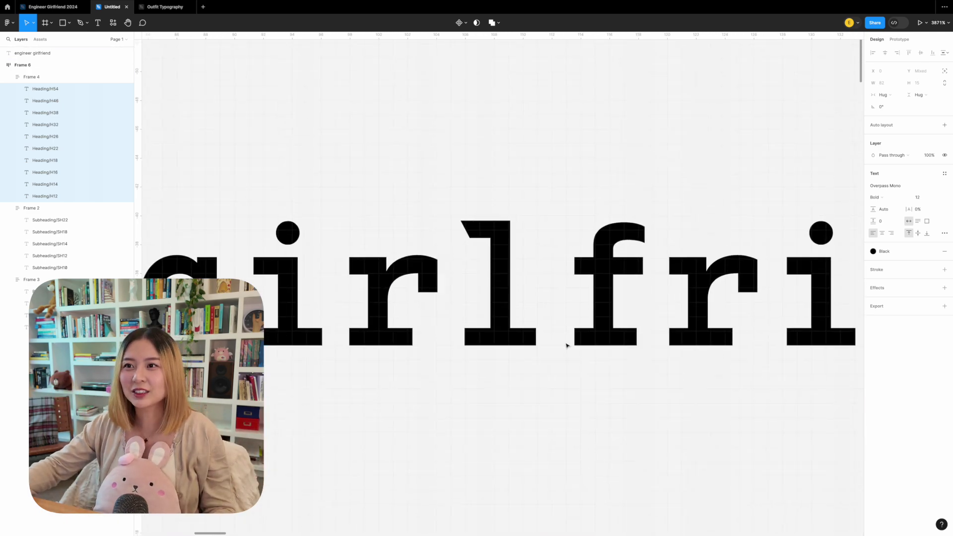
pyautogui.scroll(10, 513, 353)
pyautogui.scroll(-5, 536, 370)
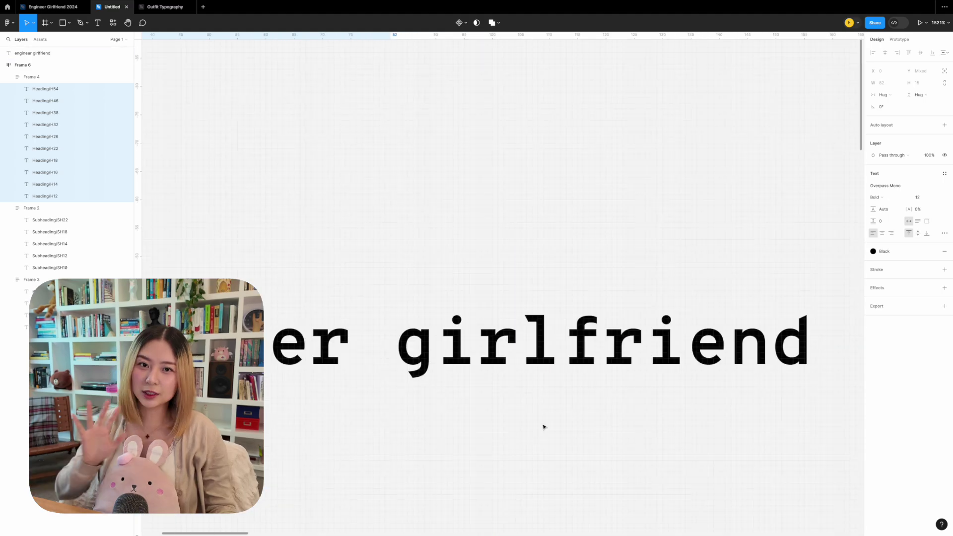
pyautogui.scroll(-3, 544, 427)
# Step: Select all heading samples and choose Overpass Mono as their font with the Bold weight
pyautogui.click(327, 277)
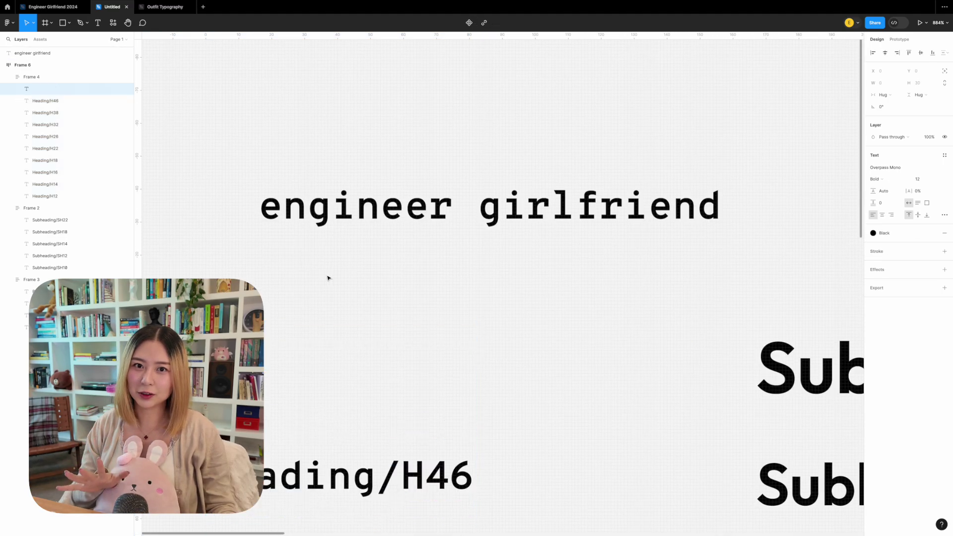
pyautogui.doubleClick(297, 362)
pyautogui.press('super+a')
pyautogui.scroll(-1, 298, 362)
pyautogui.click(873, 189)
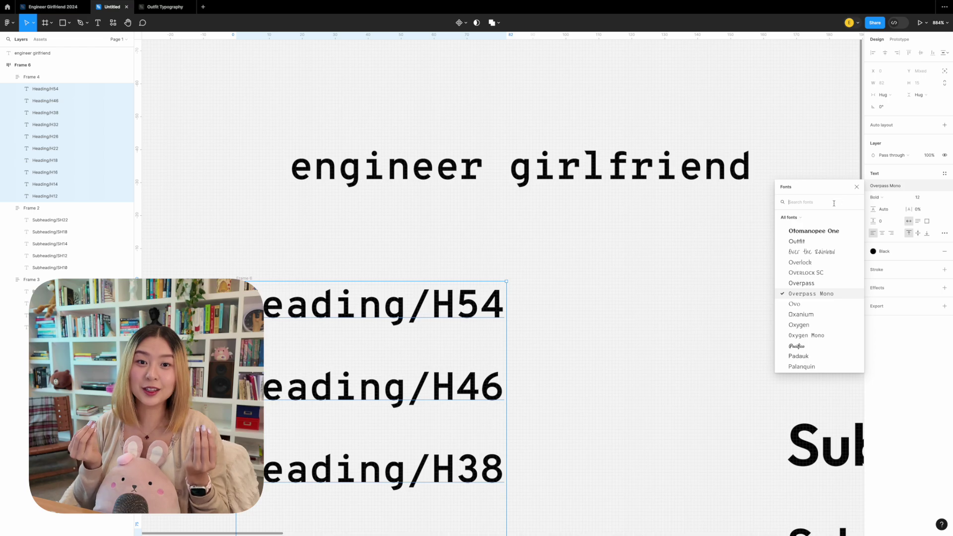
pyautogui.click(821, 295)
pyautogui.scroll(-3, 703, 225)
pyautogui.hscroll(2, 703, 226)
pyautogui.click(878, 197)
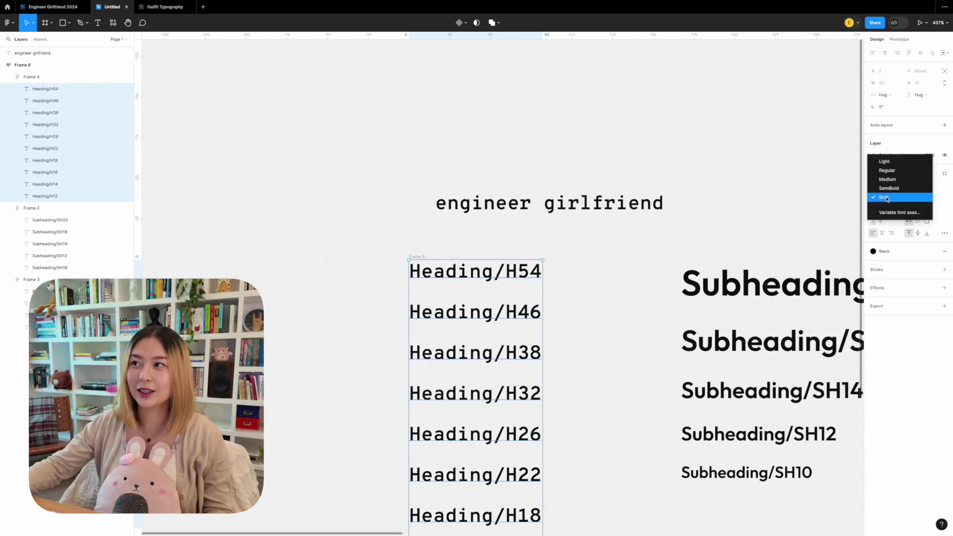
pyautogui.click(881, 196)
# Step: Set the font size of the Heading/H54 sample to 54, Heading/H46 to 46 and Heading/H38 to 38
pyautogui.click(529, 273)
pyautogui.write('54')
pyautogui.press('Return')
pyautogui.scroll(-5, 688, 211)
pyautogui.click(581, 275)
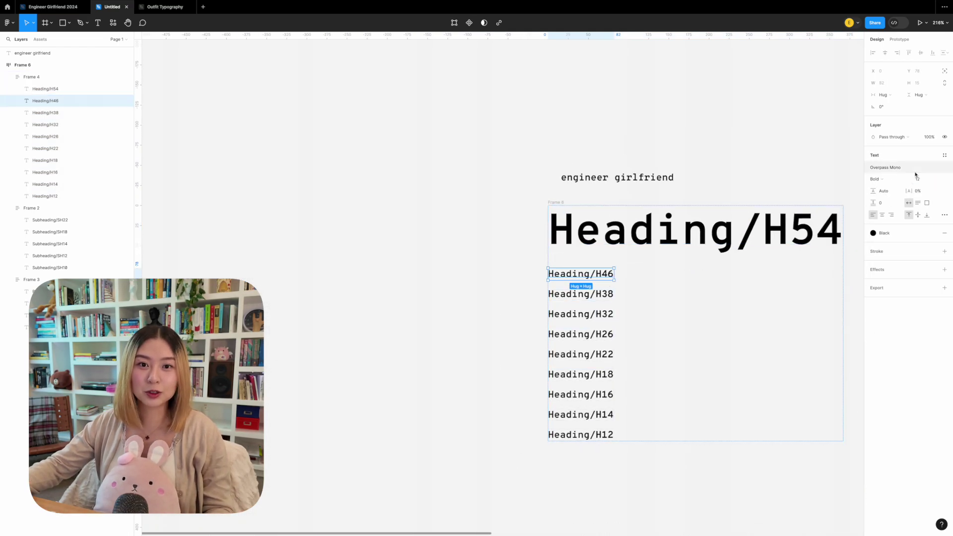
pyautogui.click(920, 178)
pyautogui.write('46')
pyautogui.click(580, 328)
pyautogui.click(921, 181)
pyautogui.write('38')
pyautogui.press('Return')
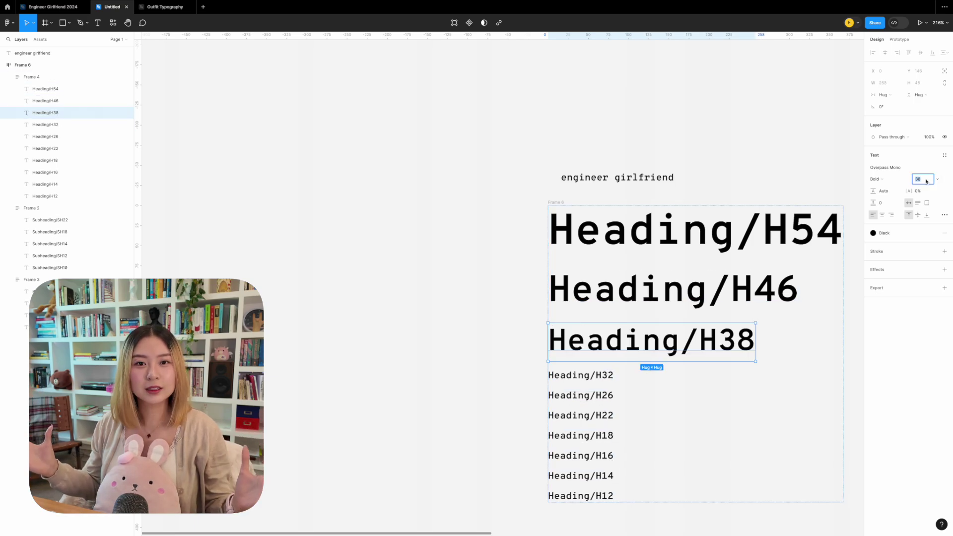
# Step: Set the font size of the Heading/H32 sample to 32, Heading/H26 to 26 and Heading/H22 to 22
pyautogui.press('Tab')
pyautogui.write('32')
pyautogui.press('Return')
pyautogui.press('Tab')
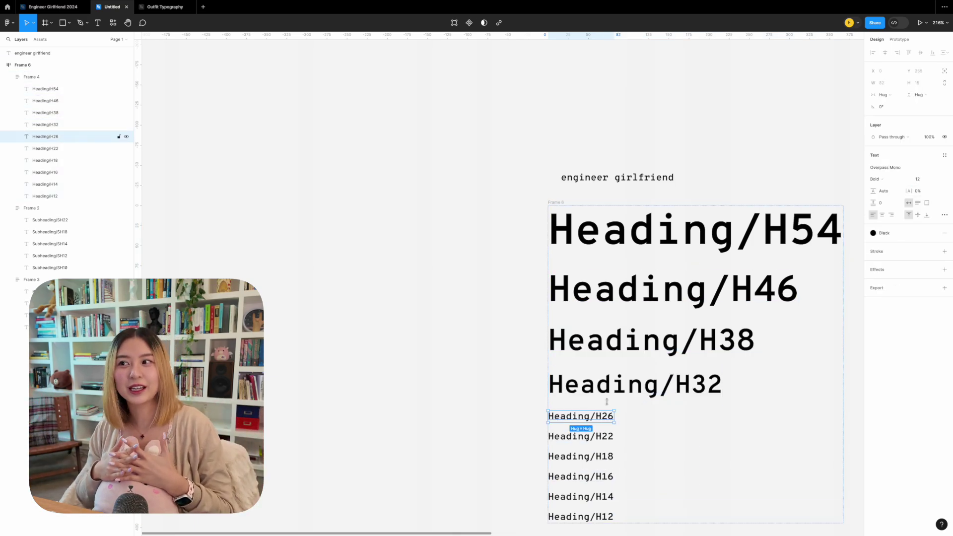
pyautogui.write('26')
pyautogui.press('Return')
pyautogui.press('Tab')
pyautogui.write('22')
pyautogui.press('Return')
# Step: Set the font size of the Heading/H18 sample to 18, Heading/H16 to 16 and Heading/H14 to 14
pyautogui.hotkey('ctrl', '+')
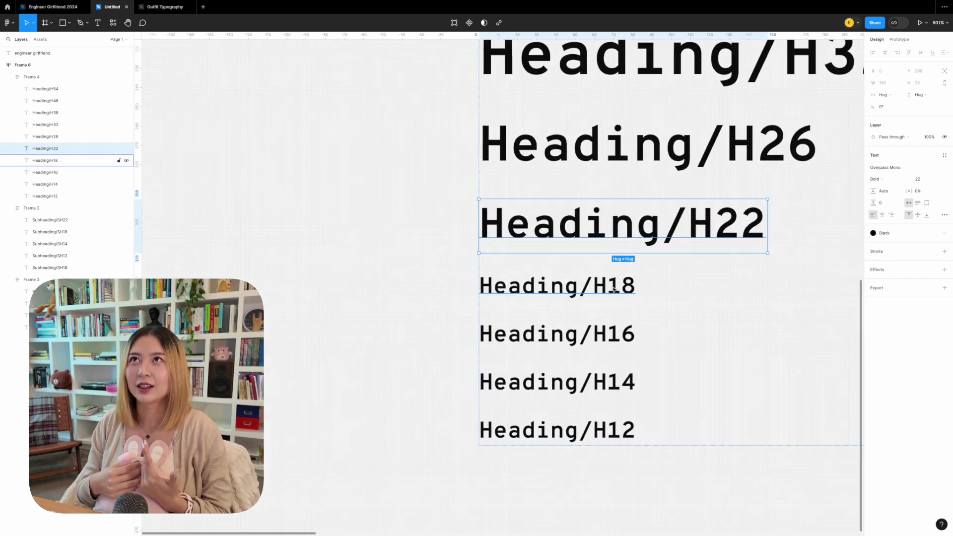
pyautogui.press('Tab')
pyautogui.write('18')
pyautogui.press('Return')
pyautogui.press('Tab')
pyautogui.write('16')
pyautogui.press('Return')
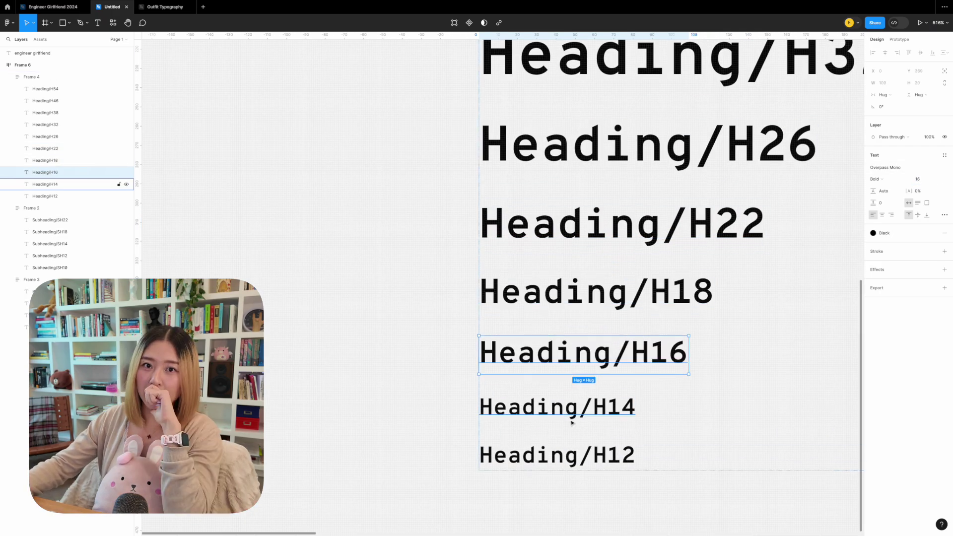
pyautogui.press('Tab')
pyautogui.write('14')
pyautogui.press('Return')
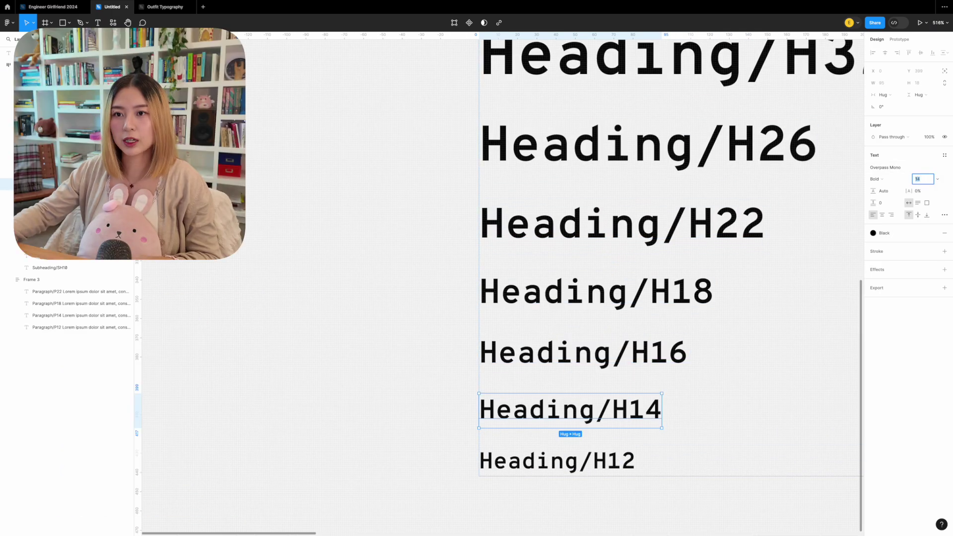
# Step: Save the two smallest paragraph samples as new text styles named Paragraph/P14 and Paragraph/P12
pyautogui.hscroll(10, 666, 207)
pyautogui.hotkey('shift', '1')
pyautogui.click(666, 206)
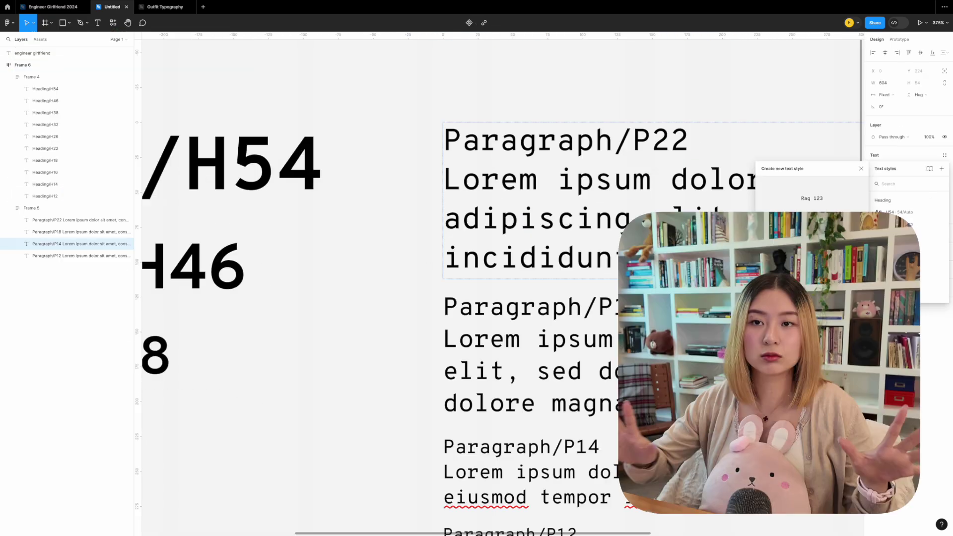
pyautogui.press('Return')
pyautogui.scroll(-2, 531, 362)
pyautogui.tripleClick(510, 449)
pyautogui.click(943, 155)
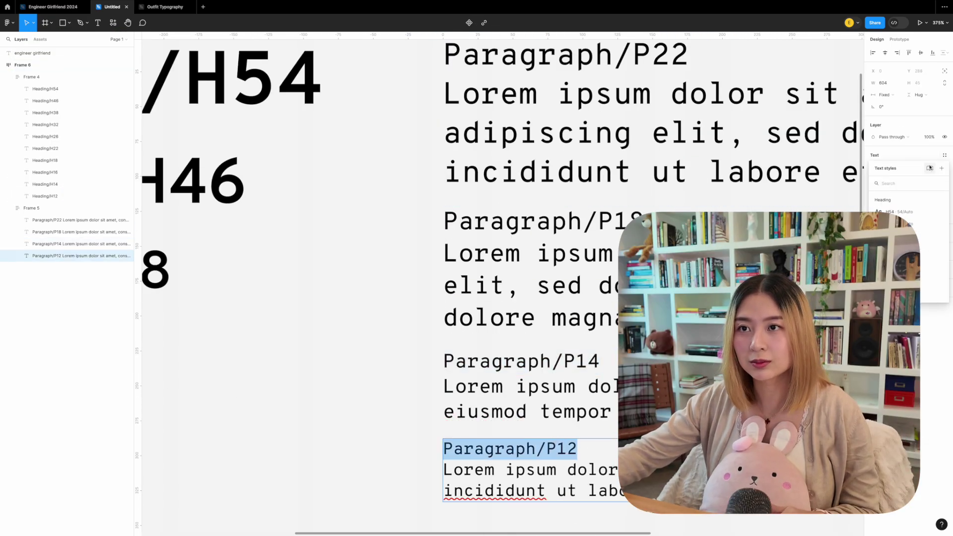
pyautogui.click(941, 168)
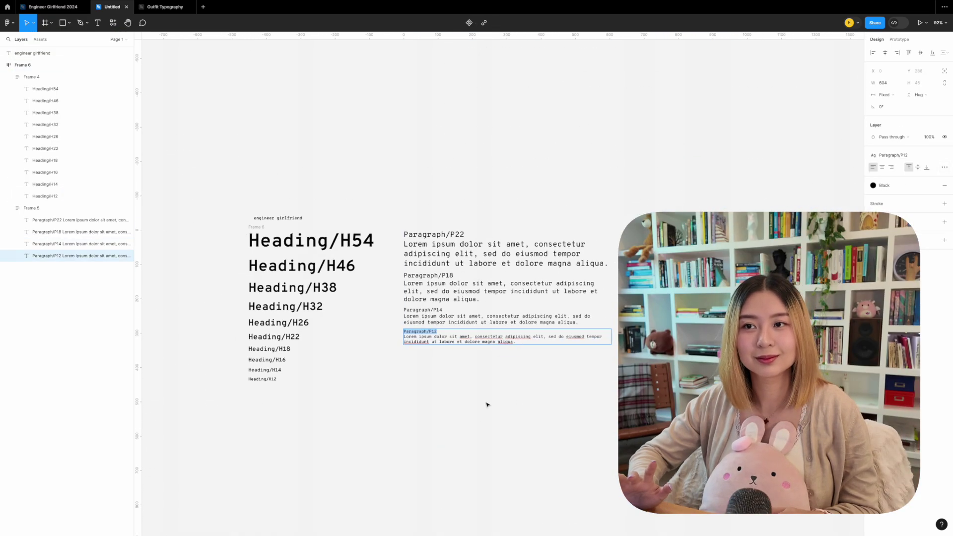
# Step: Delete the engineer girlfriend text above the frame and rename the file as Overpass Mono
pyautogui.hscroll(-3, 521, 387)
pyautogui.click(521, 387)
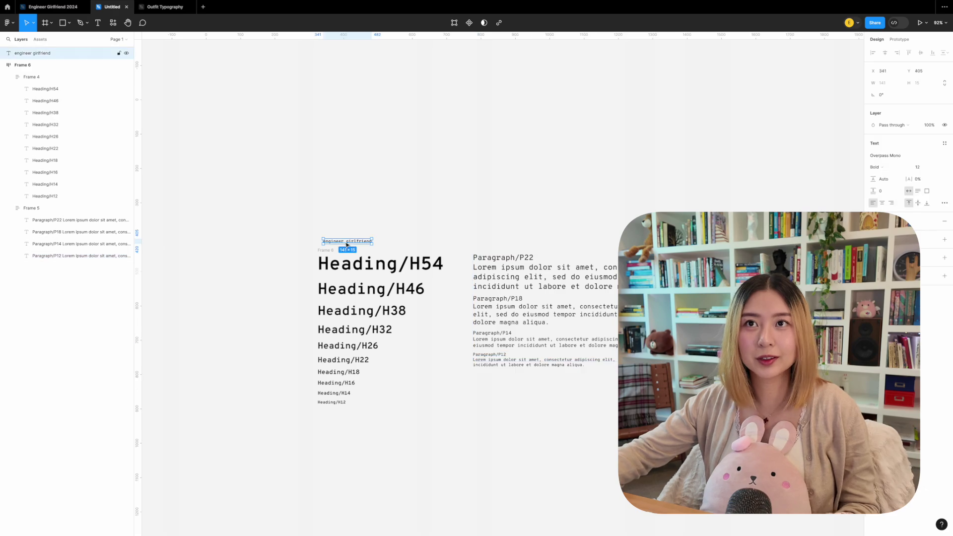
pyautogui.click(487, 23)
pyautogui.write('Overpass Mono')
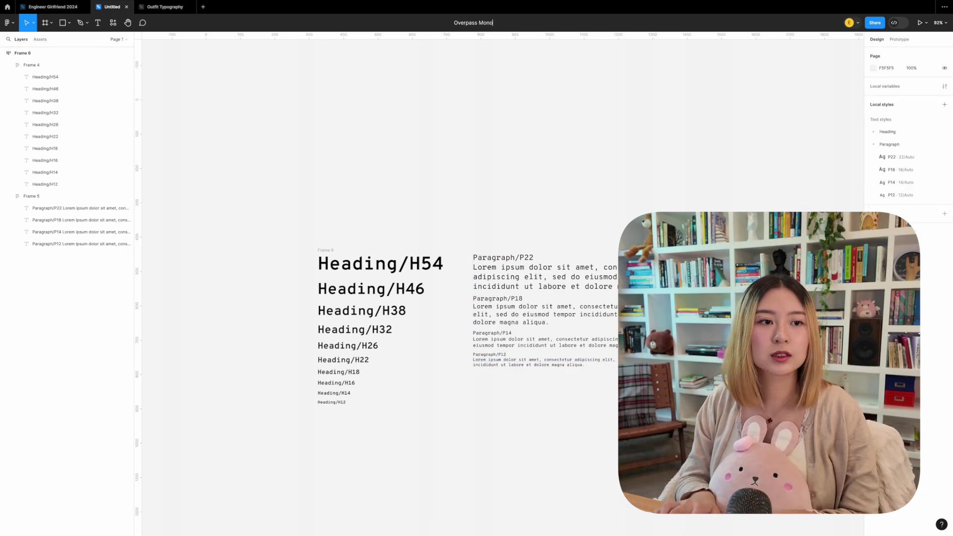
pyautogui.press('Return')
# Step: Publish the Overpass Mono file as a library
pyautogui.click(512, 23)
pyautogui.click(498, 50)
pyautogui.click(549, 396)
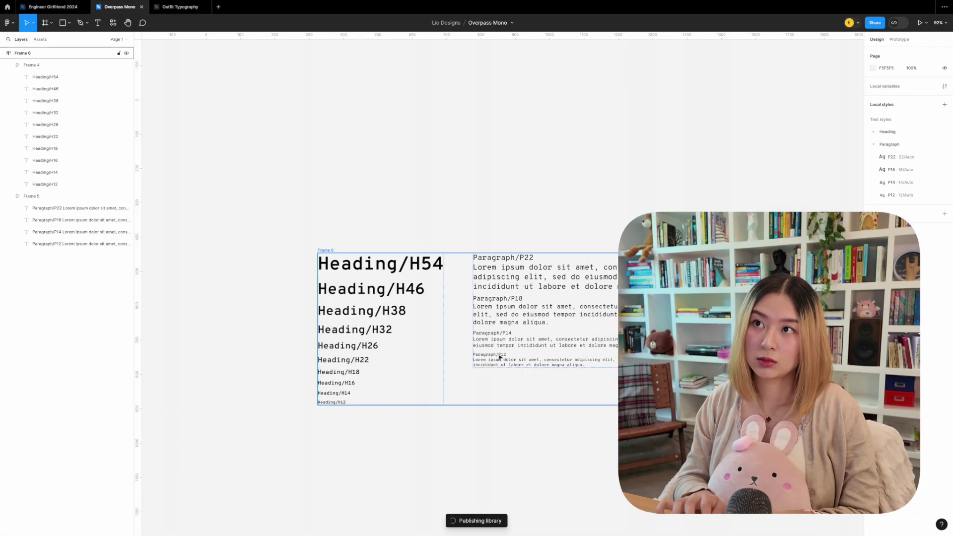
pyautogui.scroll(5, 399, 319)
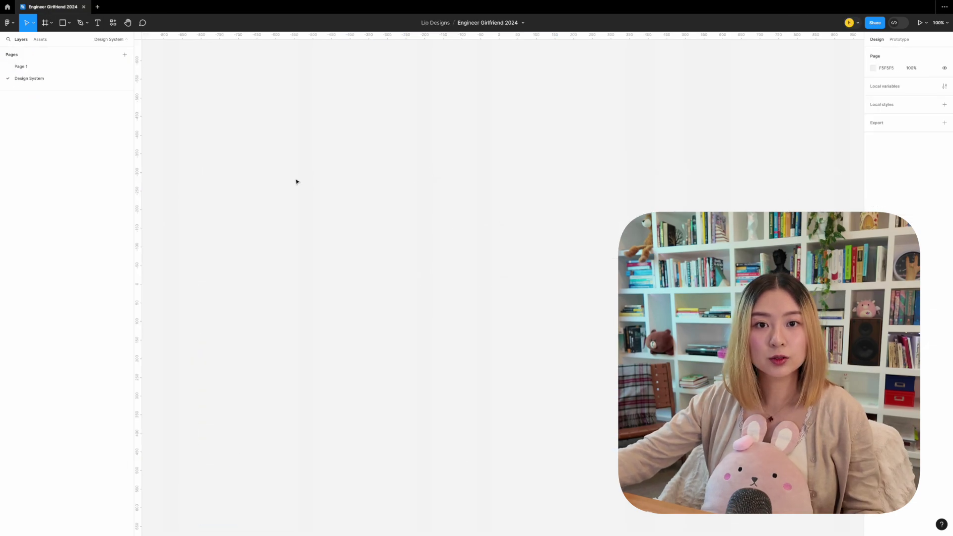
# Step: Delete the Design System page and add the Overpass Mono library to the Engineer Girlfriend file
pyautogui.rightClick(30, 78)
pyautogui.click(46, 123)
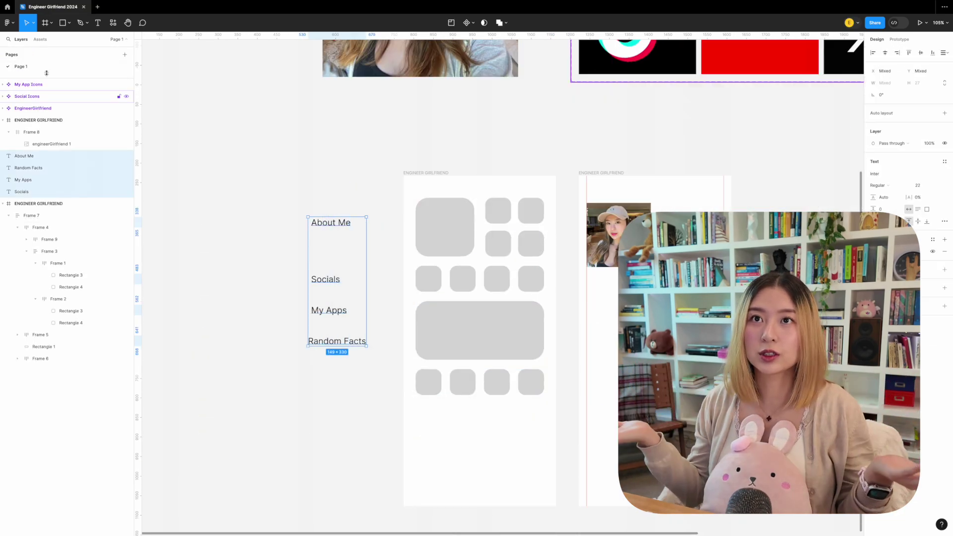
pyautogui.click(40, 39)
pyautogui.click(125, 55)
pyautogui.write('overpass')
pyautogui.click(540, 103)
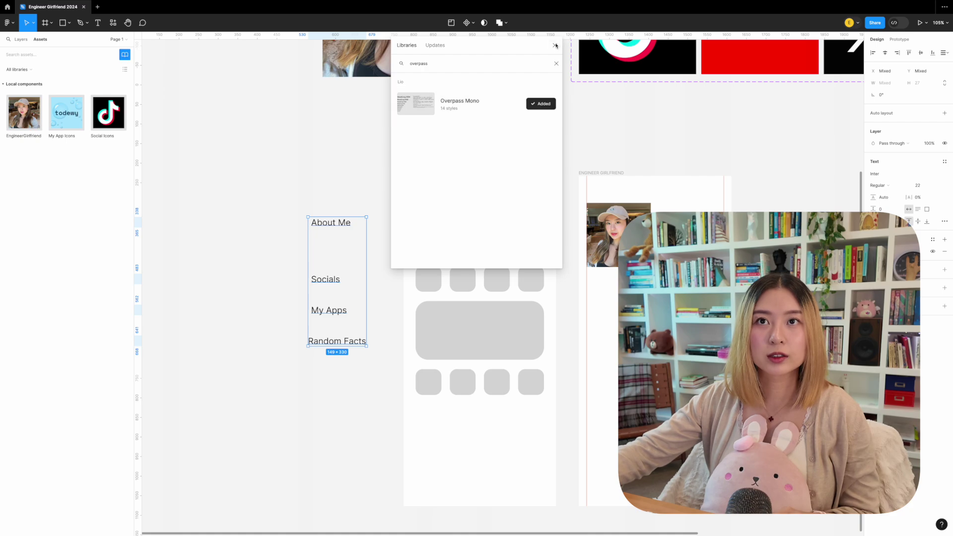
pyautogui.press('Escape')
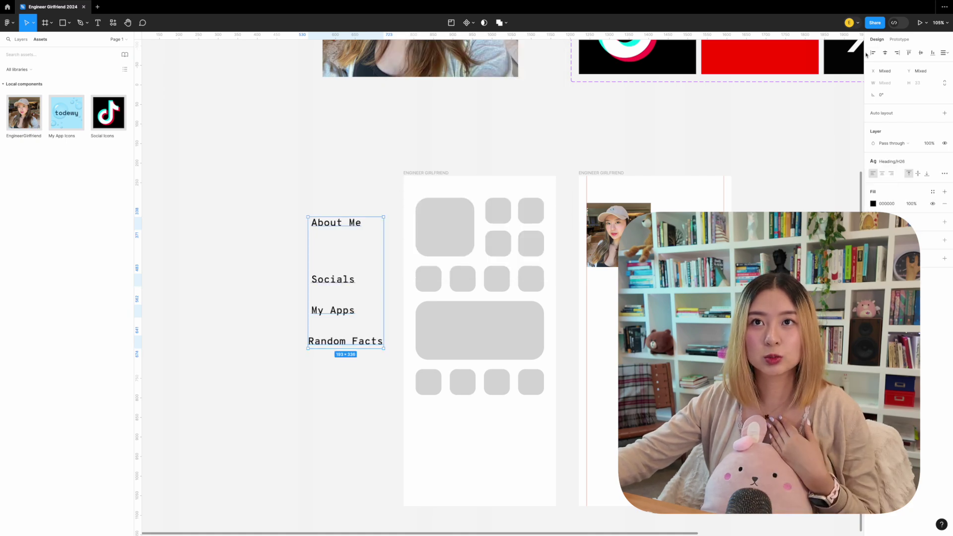
# Step: Align the About Me, Socials, My Apps and Random Facts labels along their right edges
pyautogui.click(897, 52)
pyautogui.click(326, 294)
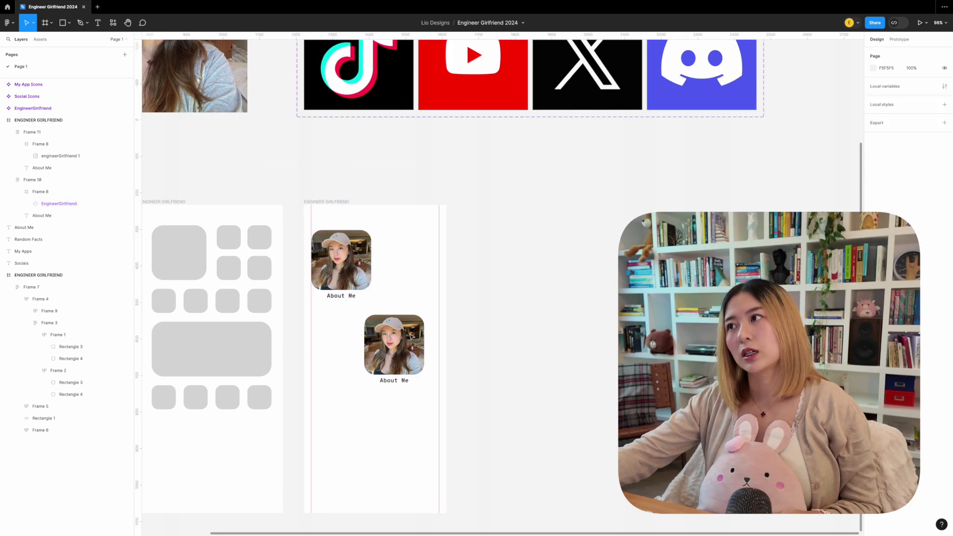
# Step: Set the second widget's image width to 75 and place that widget beside the large About Me widget
pyautogui.click(389, 379)
pyautogui.doubleClick(388, 379)
pyautogui.doubleClick(341, 259)
pyautogui.doubleClick(389, 363)
pyautogui.click(882, 95)
pyautogui.write('75')
pyautogui.press('Return')
pyautogui.moveTo(368, 350); pyautogui.dragTo(383, 249)
# Step: Apply the Heading/H12 text style to the About Me labels of both widgets
pyautogui.click(394, 273)
pyautogui.scroll(3, 393, 268)
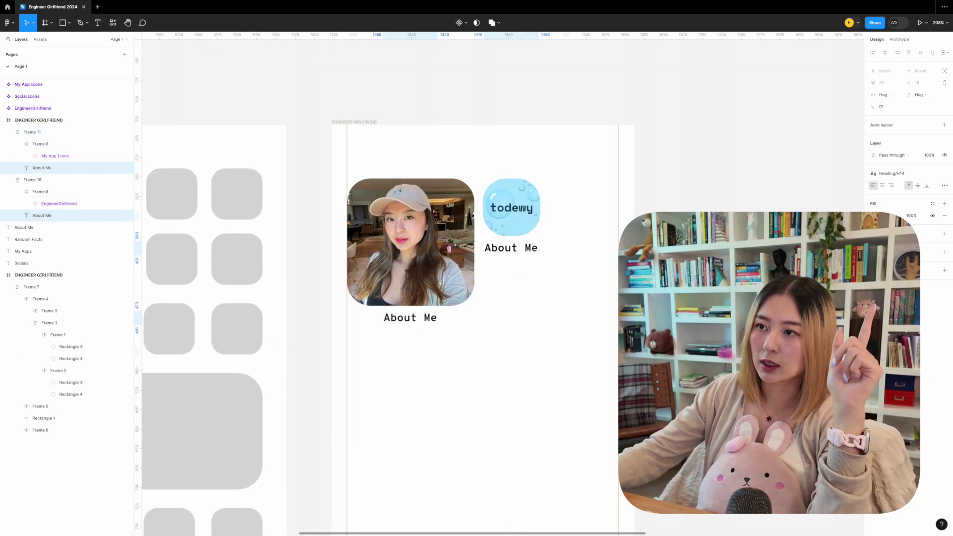
pyautogui.click(449, 251)
pyautogui.click(505, 219)
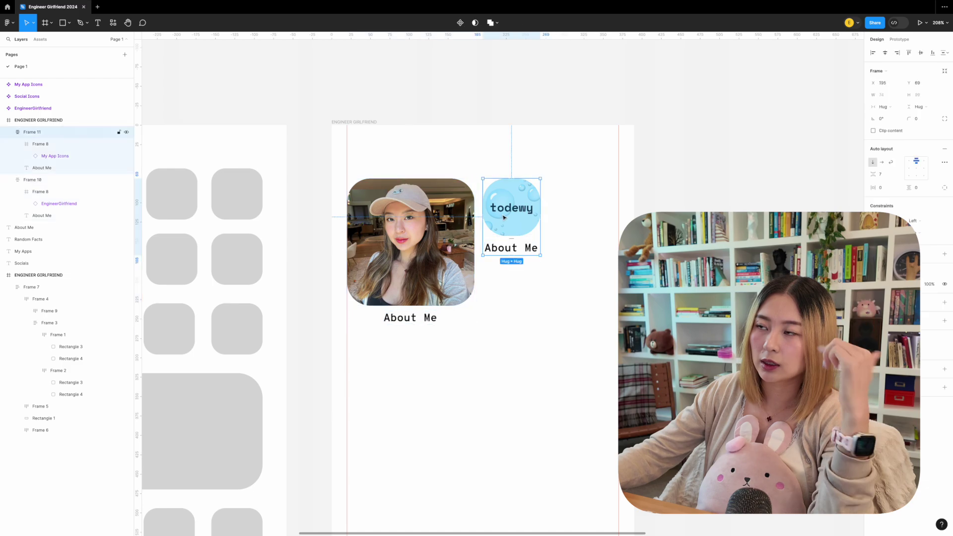
pyautogui.click(442, 248)
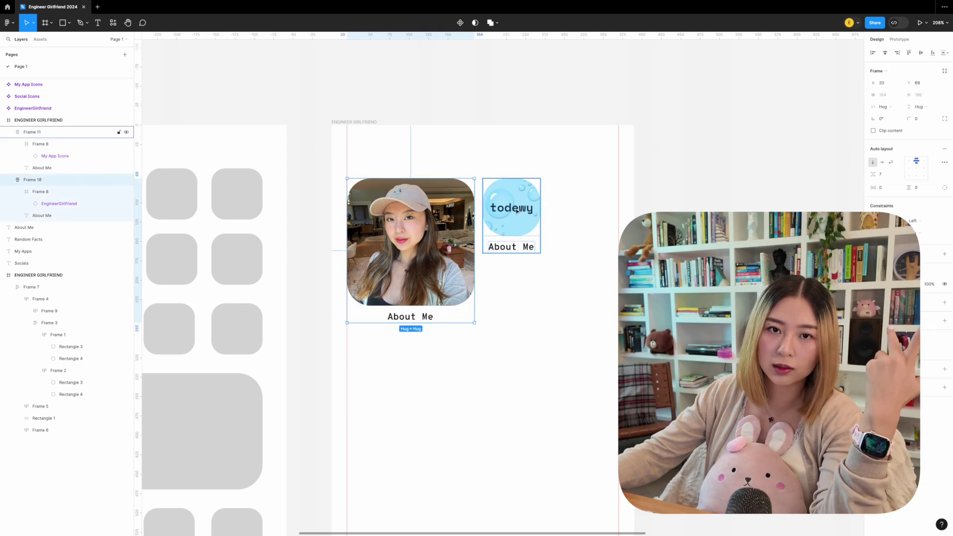
# Step: Duplicate the small todewy widget into a two-by-two grid beside the large About Me widget
pyautogui.click(512, 220)
pyautogui.moveTo(511, 218); pyautogui.dragTo(514, 301)
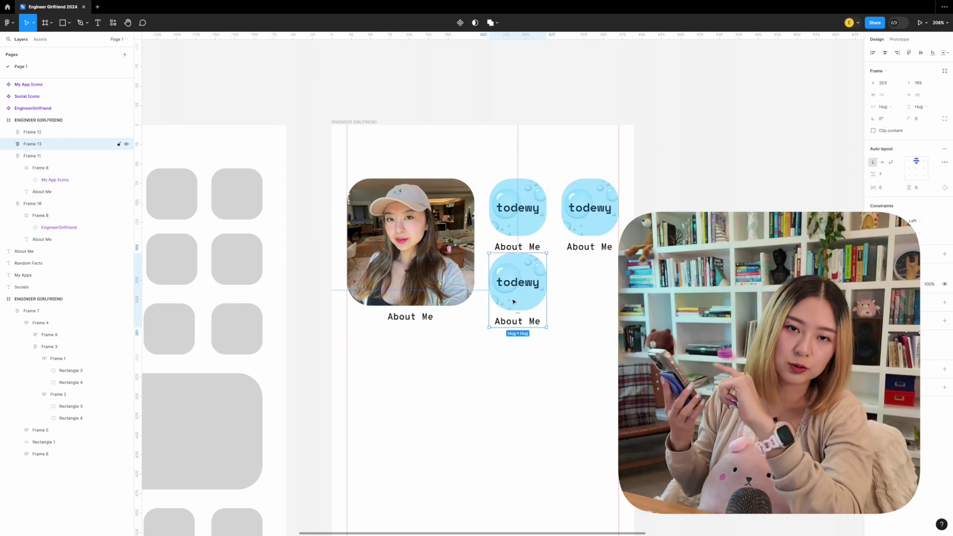
pyautogui.hotkey('ctrl', 'd')
pyautogui.click(423, 248)
pyautogui.click(495, 323)
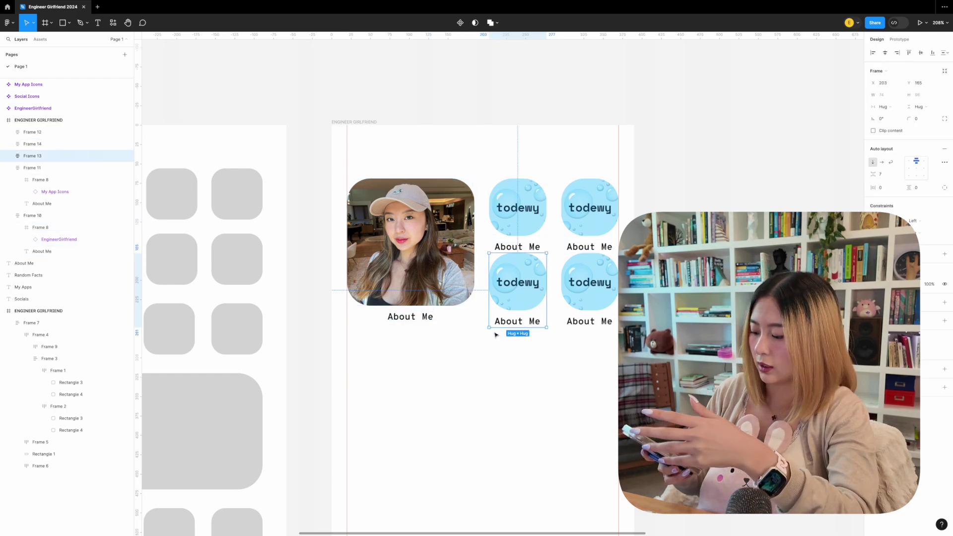
# Step: Set the small app icons to 64 wide with a corner radius of 17 and reposition the upper row
pyautogui.keyDown('shift'); pyautogui.keyDown('super'); pyautogui.click(517, 208); pyautogui.keyUp('super'); pyautogui.keyUp('shift')
pyautogui.click(885, 94)
pyautogui.write('64')
pyautogui.press('Return')
pyautogui.click(917, 119)
pyautogui.write('17')
pyautogui.press('Return')
pyautogui.moveTo(514, 204); pyautogui.dragTo(518, 204)
pyautogui.moveTo(577, 203); pyautogui.dragTo(584, 204)
pyautogui.moveTo(518, 219); pyautogui.dragTo(522, 218)
# Step: Set the large About Me image's width to 165 and align the lower row of app widgets with the grid
pyautogui.keyDown('super'); pyautogui.click(441, 244); pyautogui.keyUp('super')
pyautogui.click(882, 95)
pyautogui.write('165')
pyautogui.press('Return')
pyautogui.moveTo(589, 277); pyautogui.dragTo(597, 278)
pyautogui.moveTo(523, 288); pyautogui.dragTo(531, 292)
pyautogui.moveTo(591, 284); pyautogui.dragTo(591, 287)
pyautogui.click(660, 287)
# Step: Reduce the spacing between image and label to 6 in all five widgets
pyautogui.click(437, 248)
pyautogui.click(511, 219)
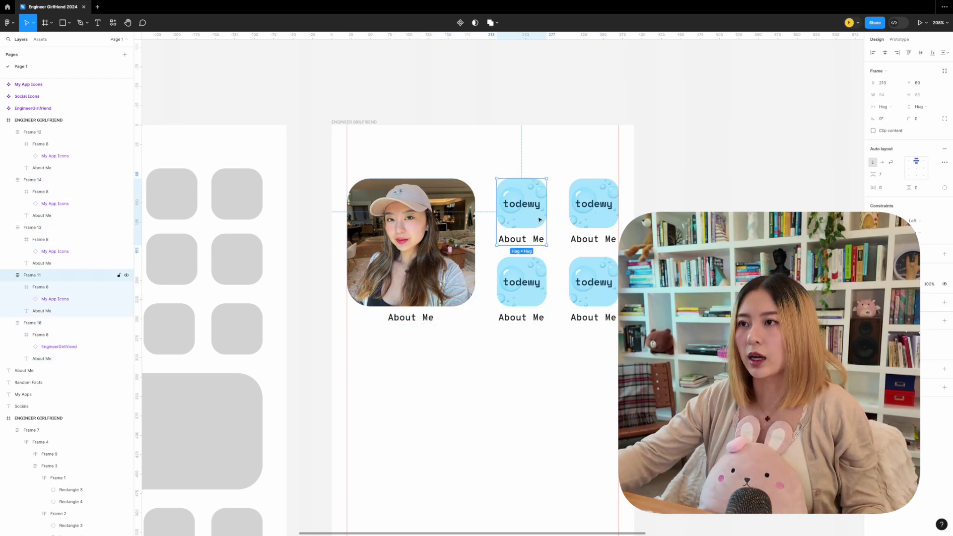
pyautogui.press('super+a')
pyautogui.click(885, 187)
pyautogui.press('Down')
pyautogui.click(545, 290)
pyautogui.click(558, 297)
# Step: Copy the widgets above the phone frame and turn the copies into components
pyautogui.scroll(3, 447, 333)
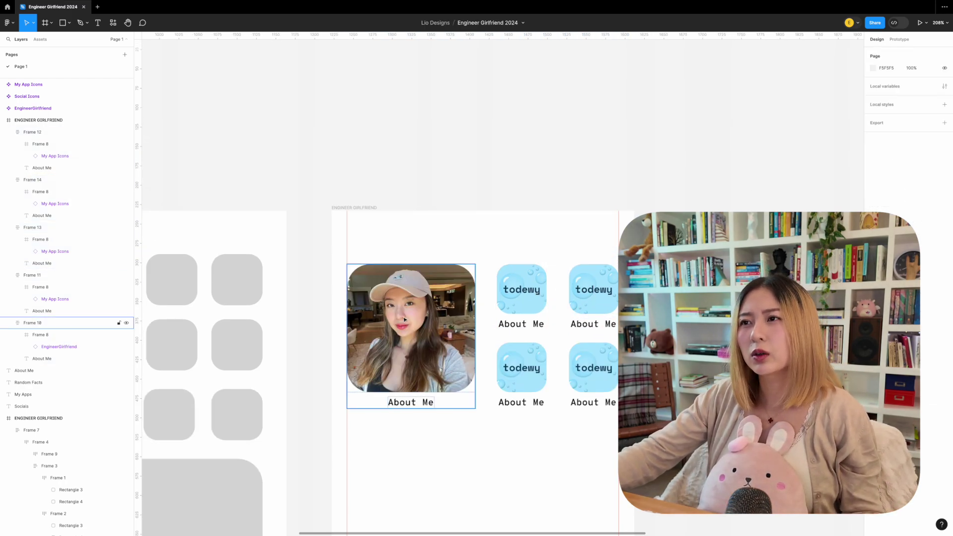
pyautogui.keyDown('alt'); pyautogui.moveTo(414, 293); pyautogui.dragTo(460, 60); pyautogui.keyUp('alt')
pyautogui.scroll(4, 598, 265)
pyautogui.click(598, 266)
pyautogui.moveTo(443, 193); pyautogui.dragTo(386, 216)
pyautogui.press('super+alt+k')
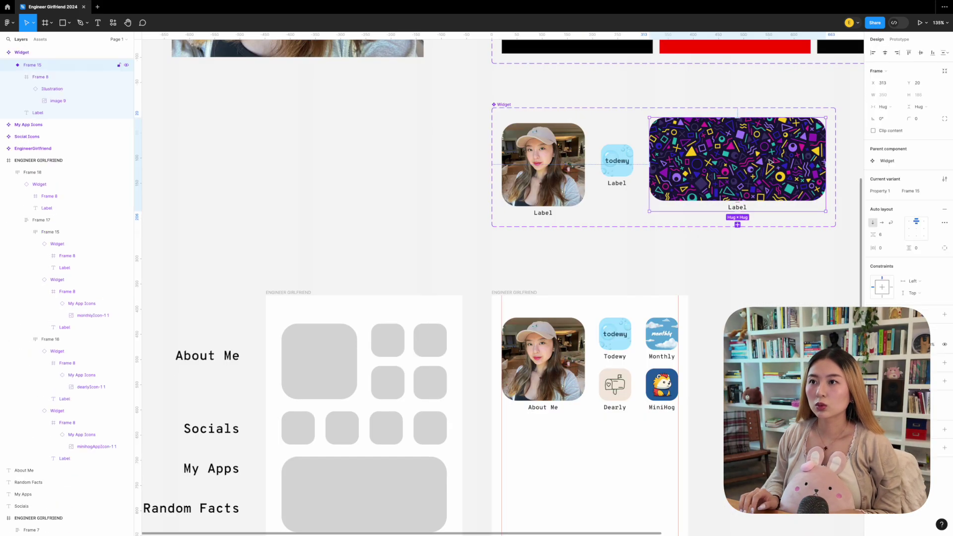
# Step: Place a wide widget instance below the app icons and add a row of small widgets beneath it
pyautogui.hotkey('ctrl', 'v')
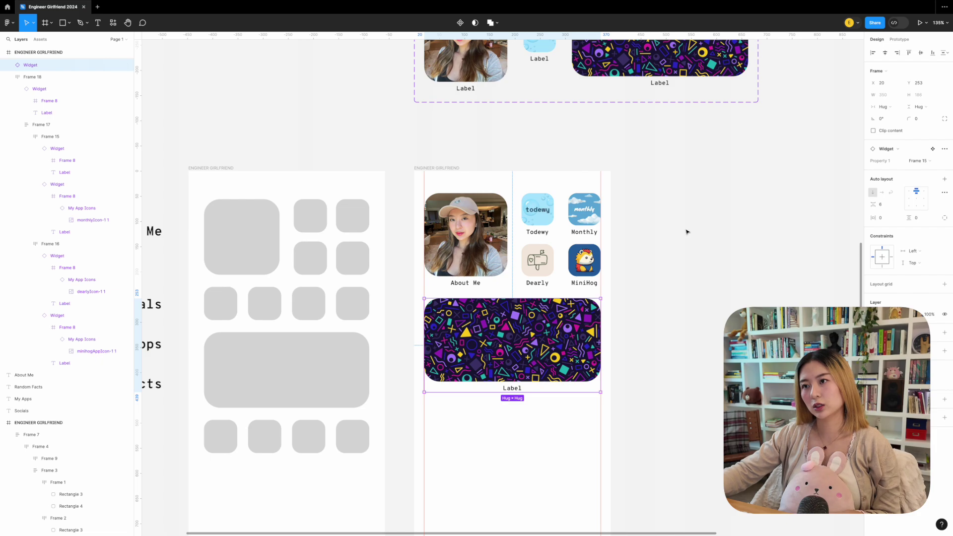
pyautogui.hotkey('ctrl', 'v')
pyautogui.hotkey('ctrl', 'd')
pyautogui.hotkey('ctrl', 'd')
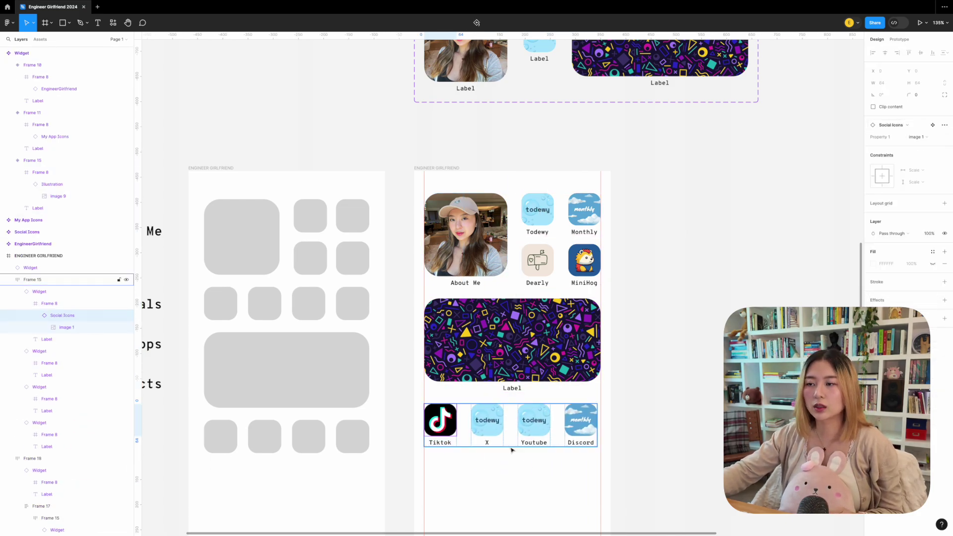
# Step: Swap the X, Youtube and Discord widgets' icons for the Social Icons component and choose the X logo variant for X
pyautogui.keyDown('super'); pyautogui.click(487, 419); pyautogui.keyUp('super')
pyautogui.keyDown('shift'); pyautogui.keyDown('super'); pyautogui.click(533, 420); pyautogui.keyUp('super'); pyautogui.keyUp('shift')
pyautogui.keyDown('shift'); pyautogui.keyDown('super'); pyautogui.click(580, 419); pyautogui.keyUp('super'); pyautogui.keyUp('shift')
pyautogui.click(894, 125)
pyautogui.click(889, 239)
pyautogui.keyDown('super'); pyautogui.click(487, 419); pyautogui.keyUp('super')
pyautogui.click(919, 136)
pyautogui.click(914, 155)
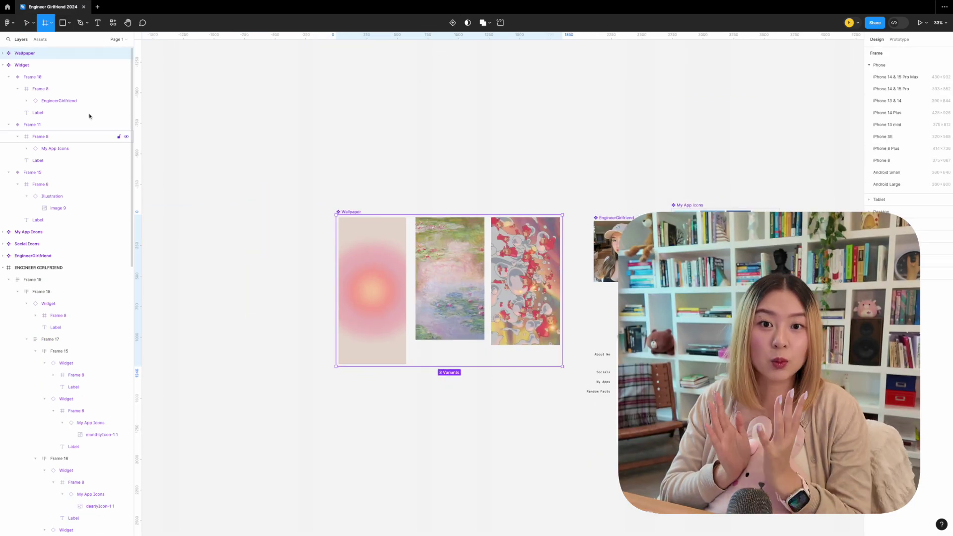
# Step: Set the wallpaper instance's vertical constraint to Scale and place its frame behind the widgets in the phone frame
pyautogui.click(913, 193)
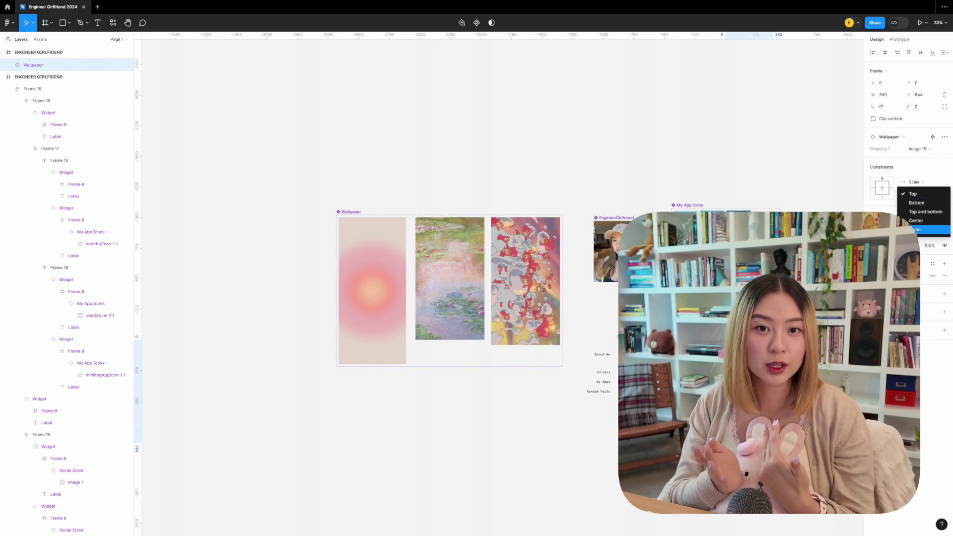
pyautogui.click(925, 213)
pyautogui.click(38, 52)
pyautogui.click(39, 76)
pyautogui.moveTo(742, 334); pyautogui.dragTo(709, 339)
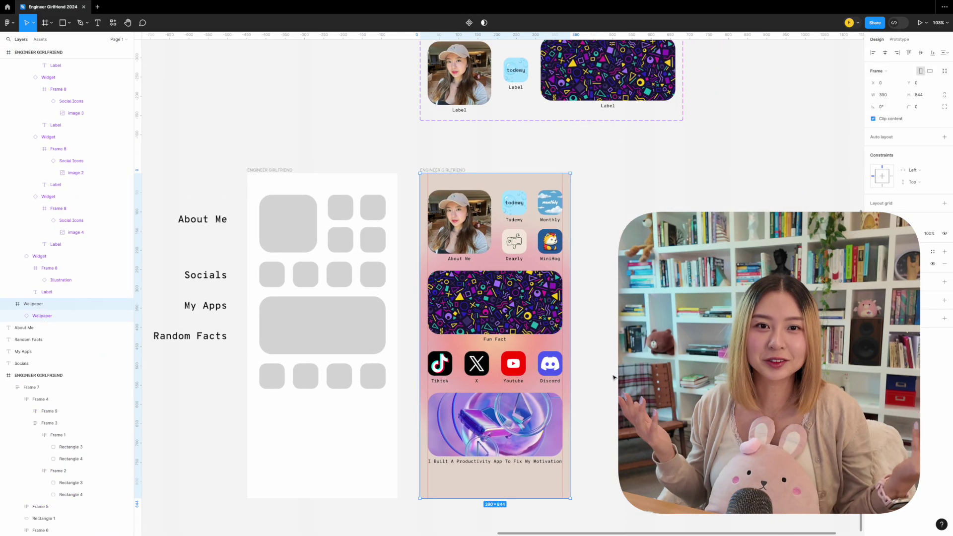
# Step: Duplicate the phone screen for the other two wallpapers and change the widget components' labels to white
pyautogui.hotkey('ctrl', 'd')
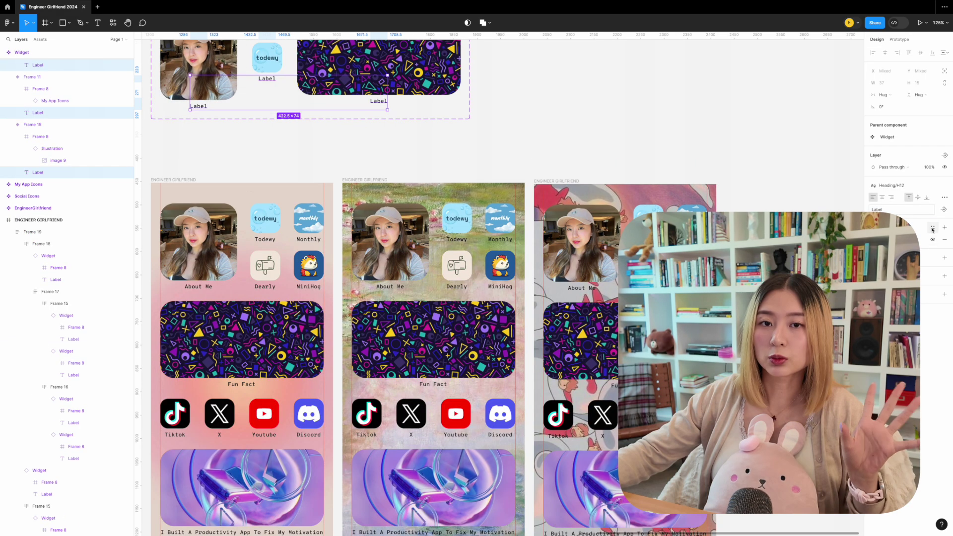
pyautogui.click(932, 230)
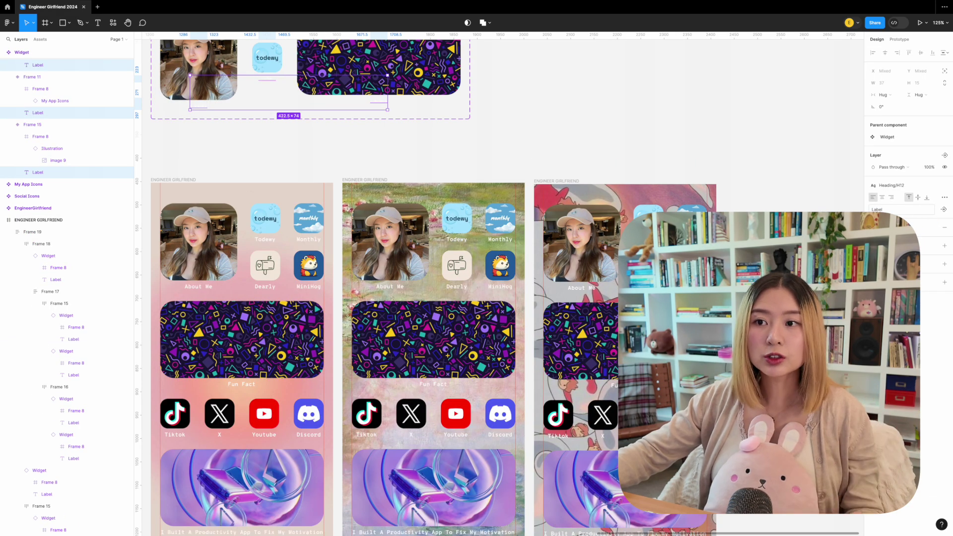
pyautogui.scroll(3, 432, 288)
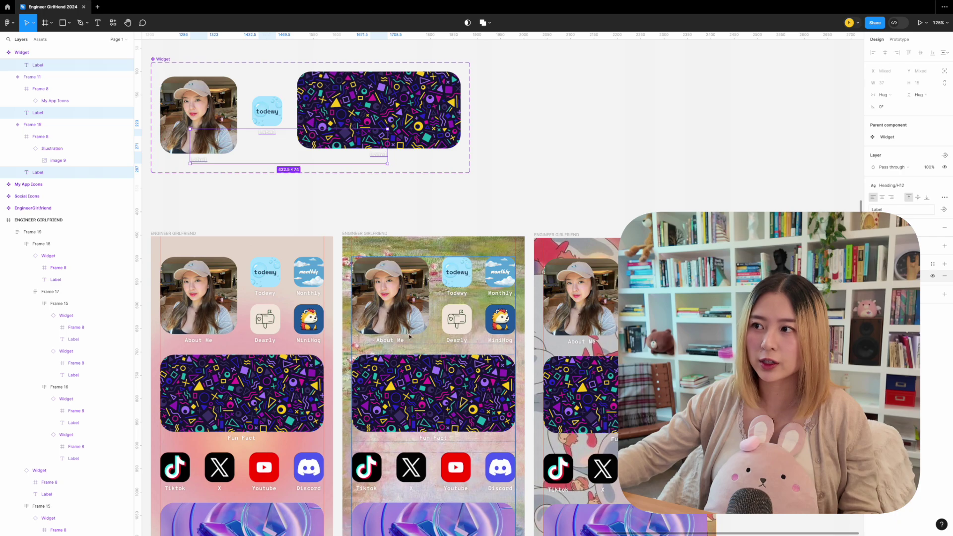
pyautogui.scroll(5, 406, 363)
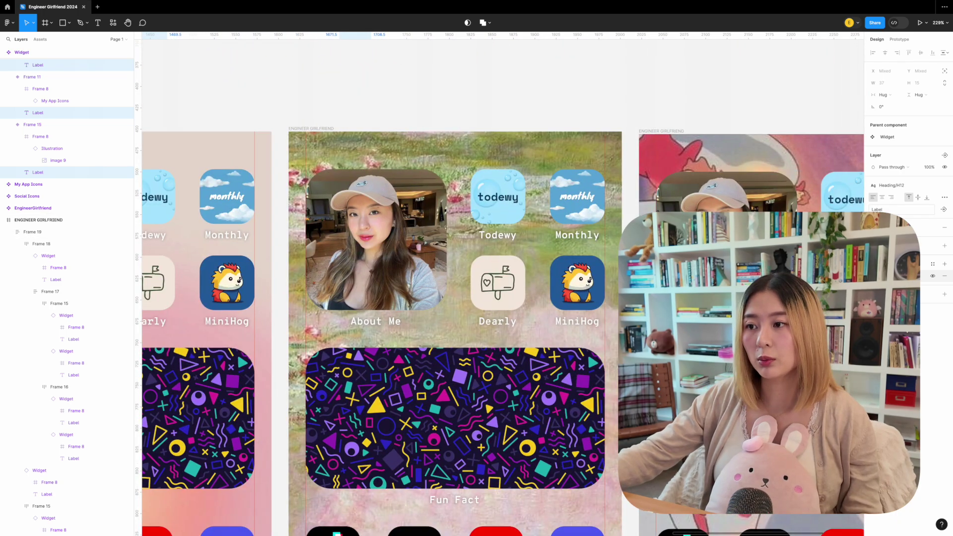
pyautogui.scroll(5, 577, 243)
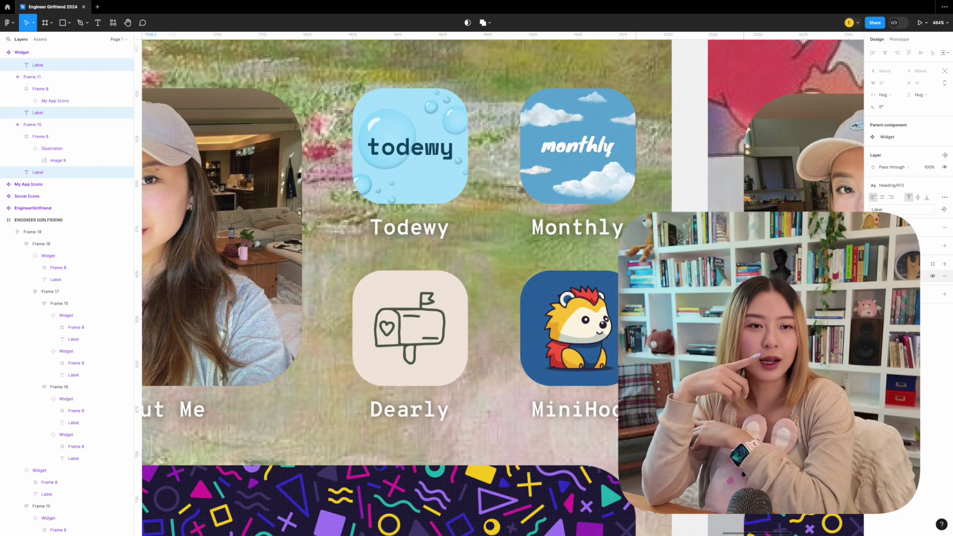
pyautogui.scroll(-5, 537, 149)
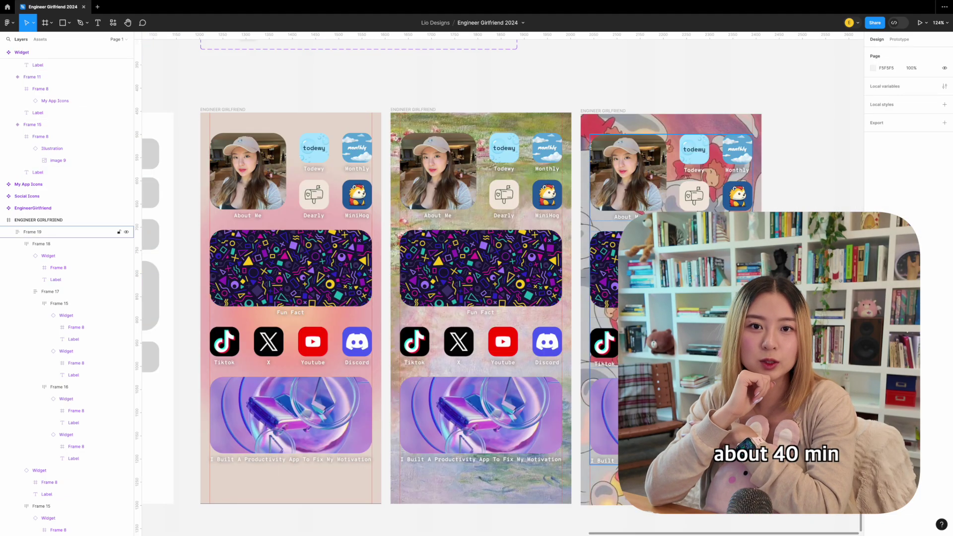
pyautogui.hscroll(-2, 501, 283)
pyautogui.scroll(1, 640, 317)
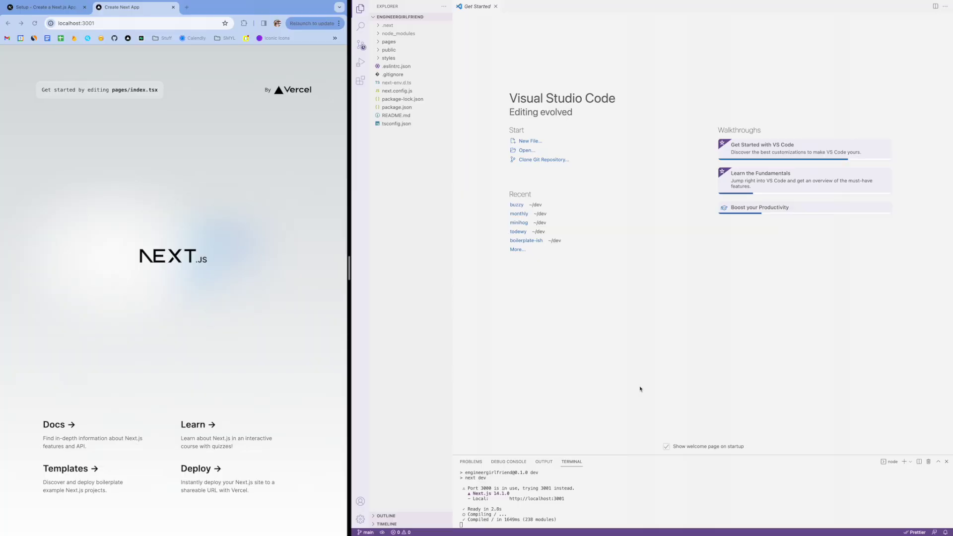
pyautogui.hotkey('ctrl', 'Right')
pyautogui.hotkey('ctrl', 'Left')
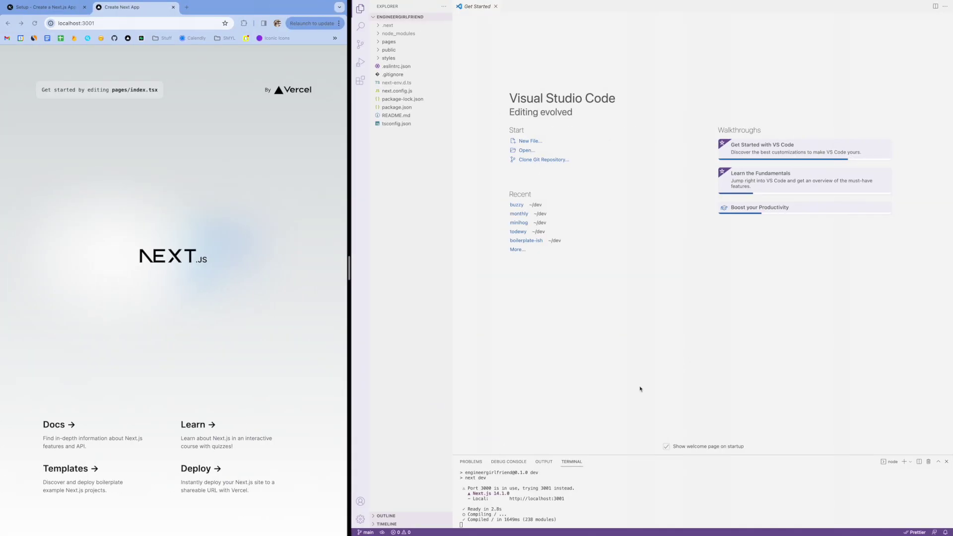